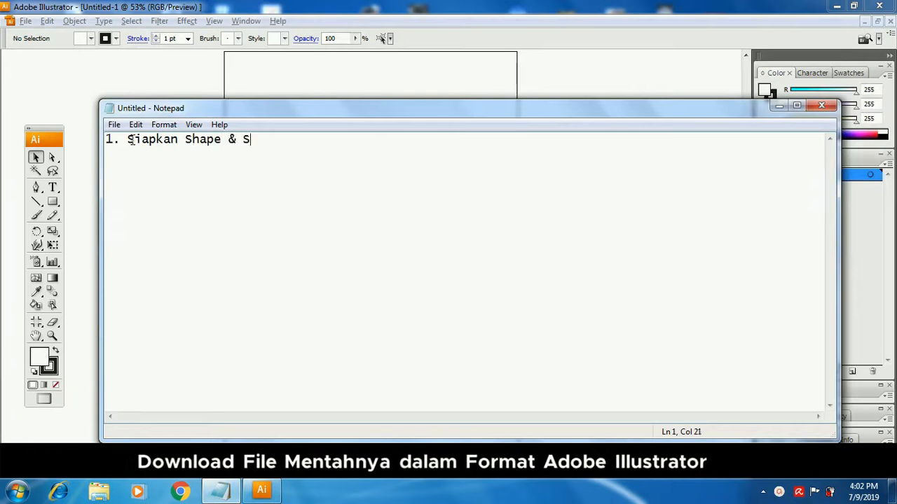
# - Complete the first Notepad line as "1. Siapkan Shape & Stroke Sesuai Selera Anda" and switch to Illustrator
pyautogui.write('oke Sesuai Selera Anda')
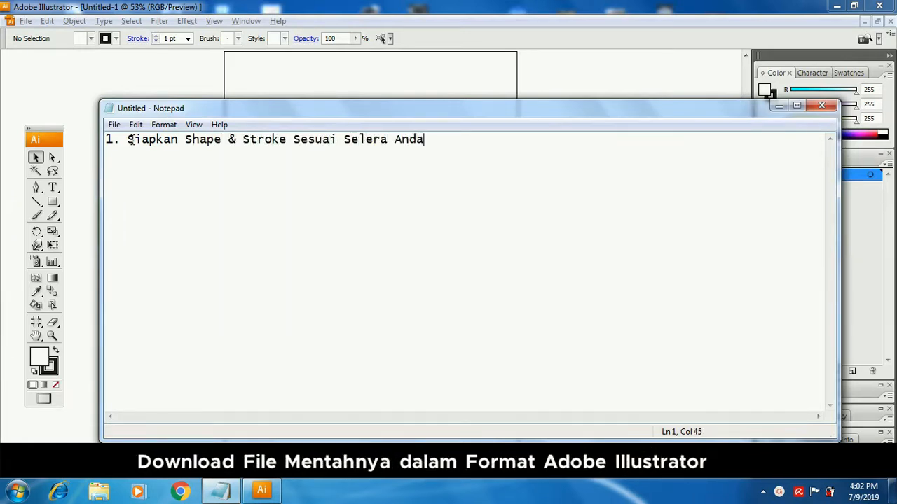
pyautogui.click(254, 75)
# - Draw a rounded rectangle about 304 × 255 px with a 50 px corner radius in the upper part of the artboard
pyautogui.moveTo(53, 201); pyautogui.dragTo(77, 219)
pyautogui.moveTo(287, 145); pyautogui.dragTo(336, 183)
pyautogui.click(331, 195)
pyautogui.write('10')
pyautogui.moveTo(453, 269); pyautogui.dragTo(414, 272)
pyautogui.press('Return')
pyautogui.hotkey('ctrl', 'z')
pyautogui.click(397, 271)
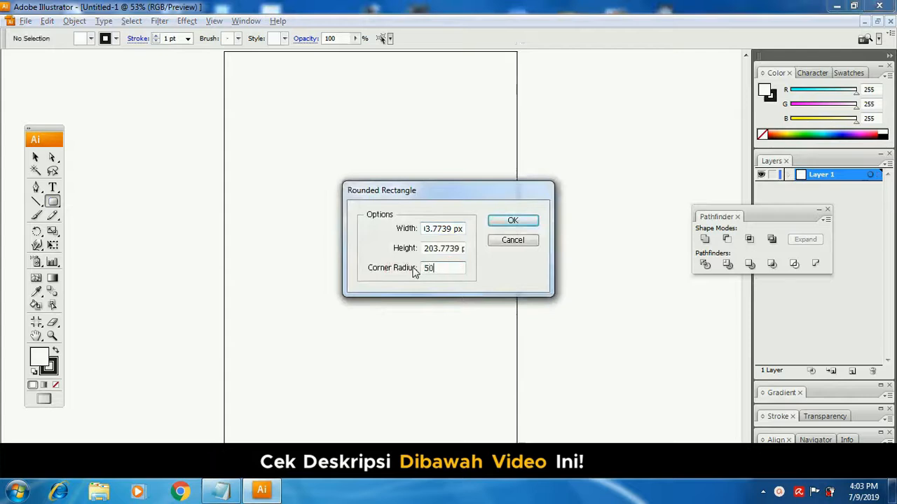
pyautogui.press('Return')
pyautogui.hotkey('ctrl', 'z')
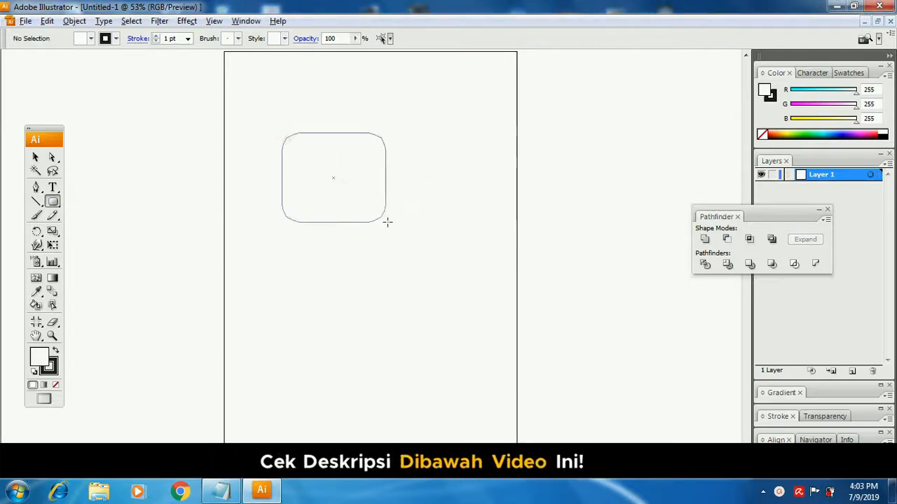
pyautogui.moveTo(387, 221); pyautogui.dragTo(389, 223)
# - Set the rounded rectangle's stroke weight to 20 pt and deselect it
pyautogui.click(187, 38)
pyautogui.click(169, 160)
pyautogui.click(188, 38)
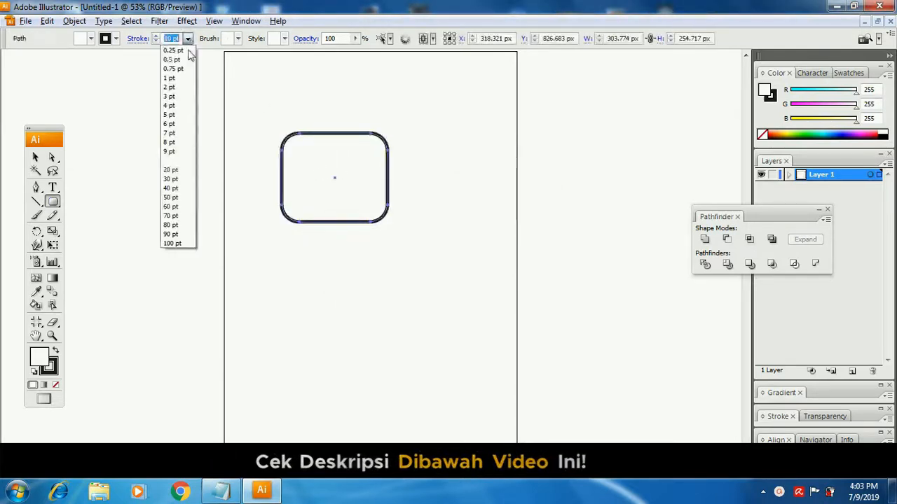
pyautogui.click(171, 179)
pyautogui.click(188, 38)
pyautogui.click(170, 169)
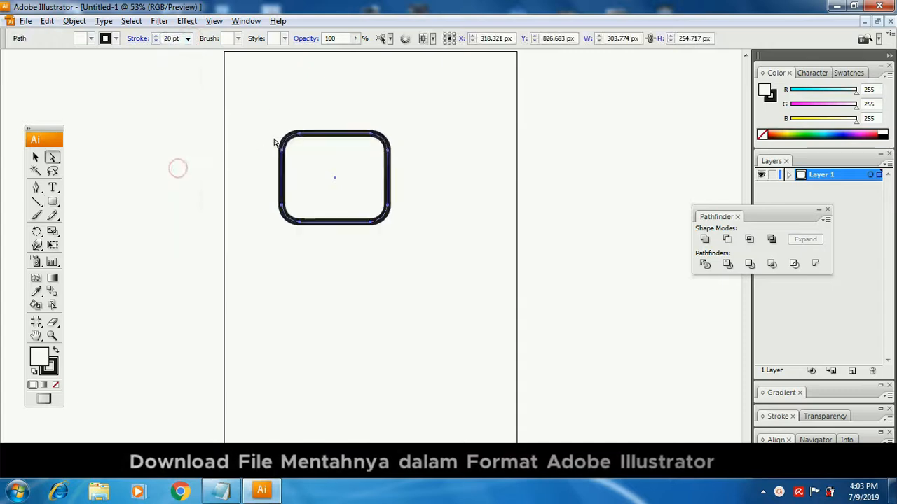
pyautogui.click(263, 112)
# - Stretch the rounded rectangle vertically to a height of about 297 px
pyautogui.hotkey('ctrl', 'space')
pyautogui.moveTo(262, 175); pyautogui.dragTo(387, 224)
pyautogui.press('v')
pyautogui.click(413, 191)
pyautogui.press('a')
pyautogui.moveTo(281, 121); pyautogui.dragTo(422, 174)
pyautogui.press('v')
pyautogui.click(422, 129)
# - Add "2. Isi warna" as the second line of the Notepad notes and return to Illustrator
pyautogui.hotkey('alt', 'Tab')
pyautogui.write('2. Isi warna')
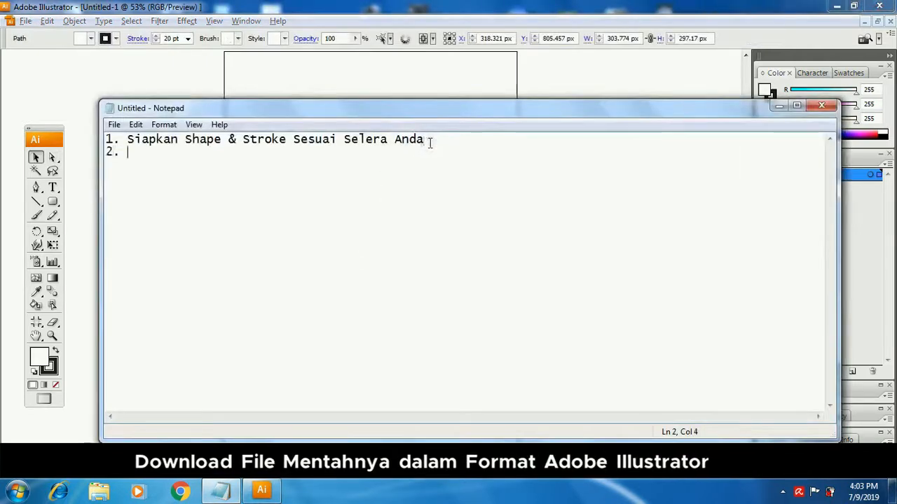
pyautogui.hotkey('alt', 'Tab')
pyautogui.click(185, 85)
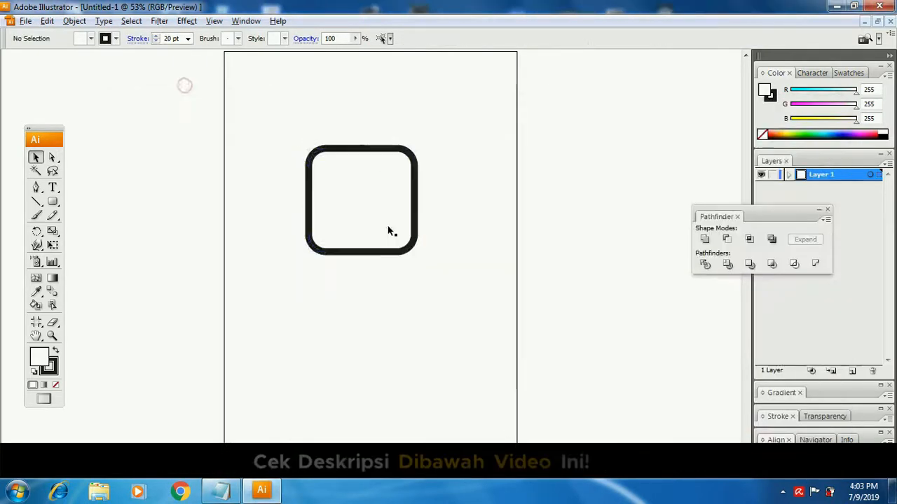
# - Fill the rounded rectangle with grey 9B9898
pyautogui.press('a')
pyautogui.click(366, 206)
pyautogui.doubleClick(40, 358)
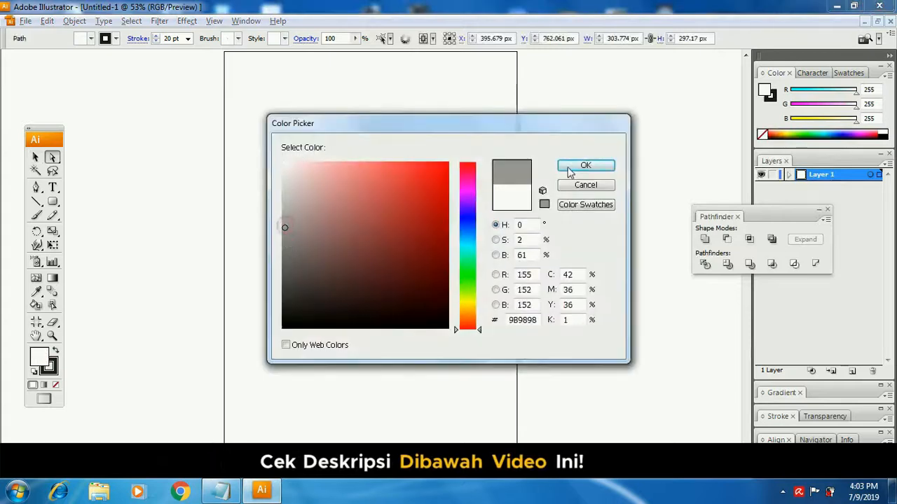
pyautogui.click(586, 166)
pyautogui.click(466, 253)
# - Pull the lower edge of the grey rounded rectangle down to make the shape taller
pyautogui.moveTo(431, 218); pyautogui.dragTo(432, 219)
pyautogui.moveTo(414, 236); pyautogui.dragTo(415, 263)
pyautogui.hotkey('ctrl', 'shift', 'a')
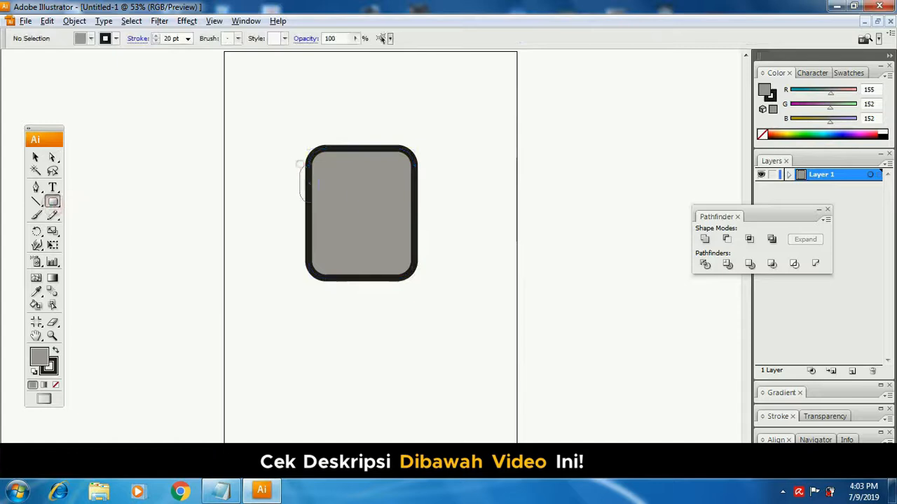
# - Draw a wider rounded rectangle, about 379 × 219 px, across the upper half of the tall grey shape
pyautogui.moveTo(437, 237); pyautogui.dragTo(410, 217)
pyautogui.hotkey('ctrl', 'shift', 'a')
pyautogui.press('a')
pyautogui.hotkey('ctrl', 'shift', 'a')
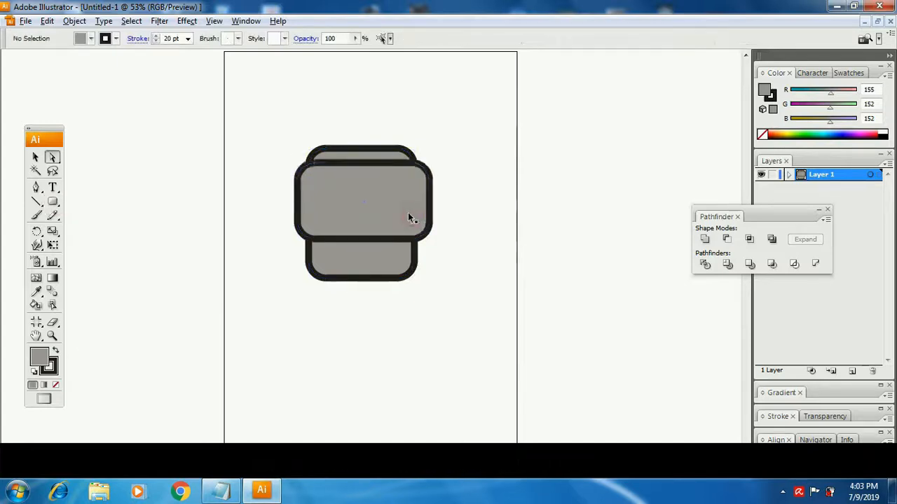
# - Extend the tall rounded rectangle's bottom edge so the shape is about 395 px high
pyautogui.press('z')
pyautogui.click(404, 218)
pyautogui.press('v')
pyautogui.click(449, 308)
pyautogui.moveTo(390, 329); pyautogui.dragTo(390, 339)
pyautogui.hotkey('ctrl', 'shift', 'a')
# - Copy the tall rounded rectangle in place in front and scale the copy down about its centre
pyautogui.click(456, 318)
pyautogui.hotkey('ctrl', 'c')
pyautogui.hotkey('ctrl', 'f')
pyautogui.moveTo(457, 339); pyautogui.dragTo(442, 324)
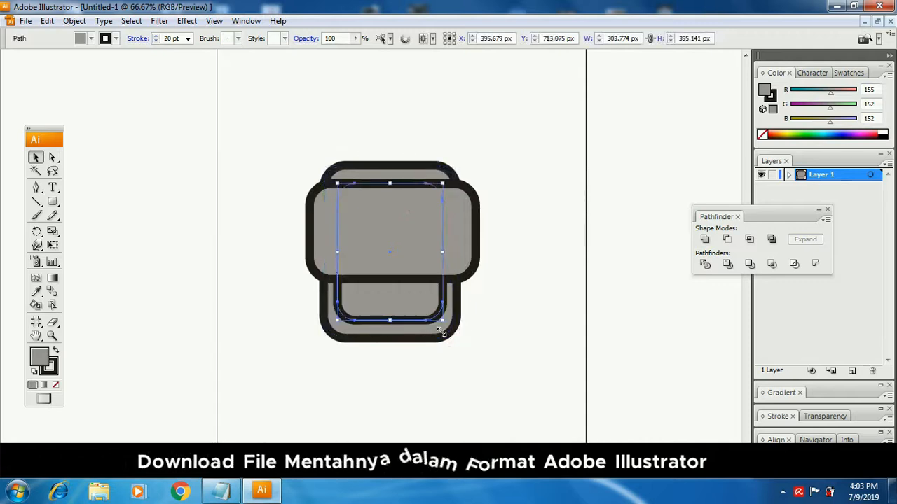
pyautogui.hotkey('ctrl', 'shift', 'a')
# - Align the three rounded rectangles on their horizontal centres
pyautogui.moveTo(322, 137); pyautogui.dragTo(395, 194)
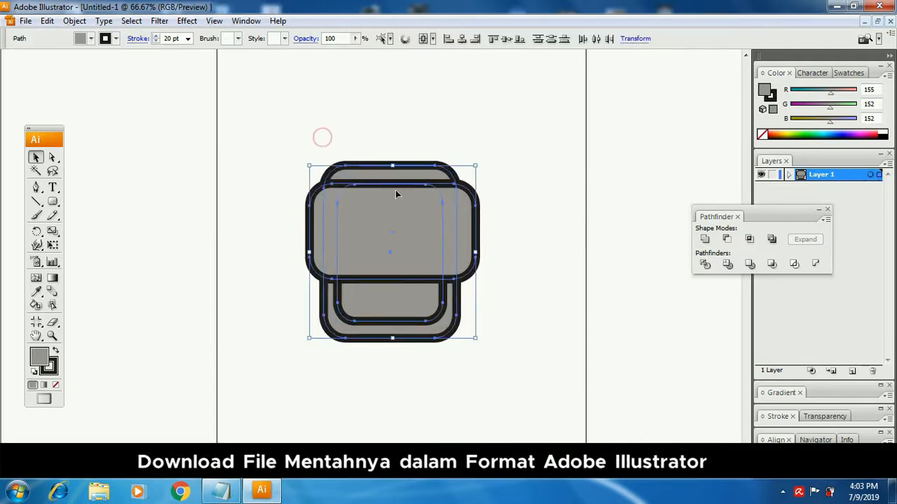
pyautogui.click(463, 41)
pyautogui.click(509, 194)
# - Add a wide, low rounded rectangle behind the other shapes so its ends protrude as ears
pyautogui.click(53, 202)
pyautogui.moveTo(292, 234); pyautogui.dragTo(337, 286)
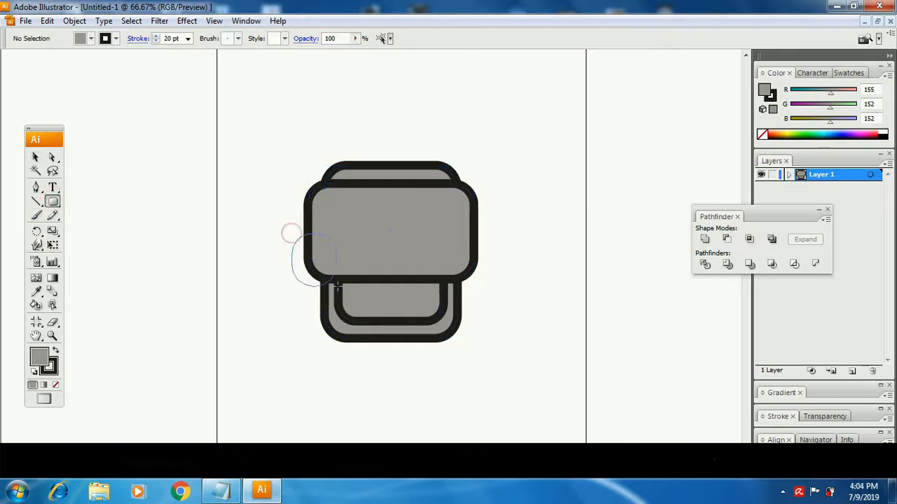
pyautogui.moveTo(449, 281); pyautogui.dragTo(500, 287)
pyautogui.hotkey('ctrl', 'shift', '[')
pyautogui.hotkey('ctrl', 'shift', 'a')
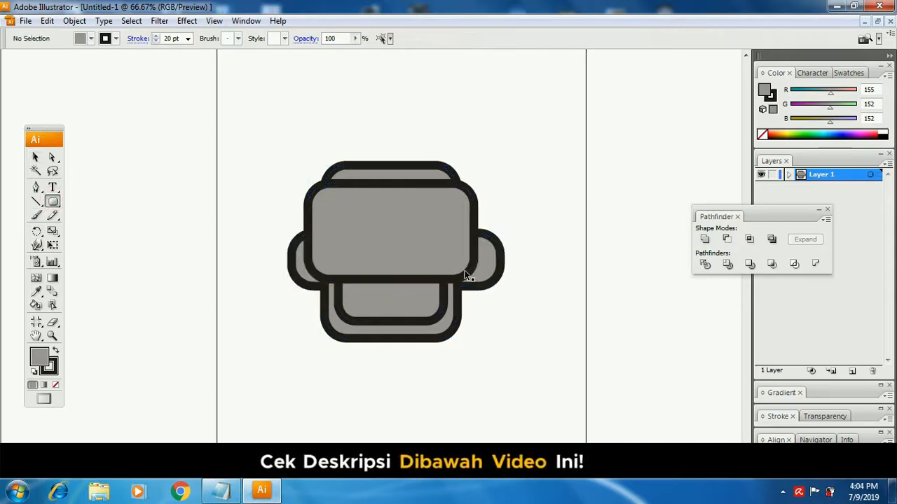
pyautogui.press('v')
pyautogui.click(481, 263)
# - Set the stroke weight of all the shapes to 15 pt
pyautogui.moveTo(279, 127); pyautogui.dragTo(408, 213)
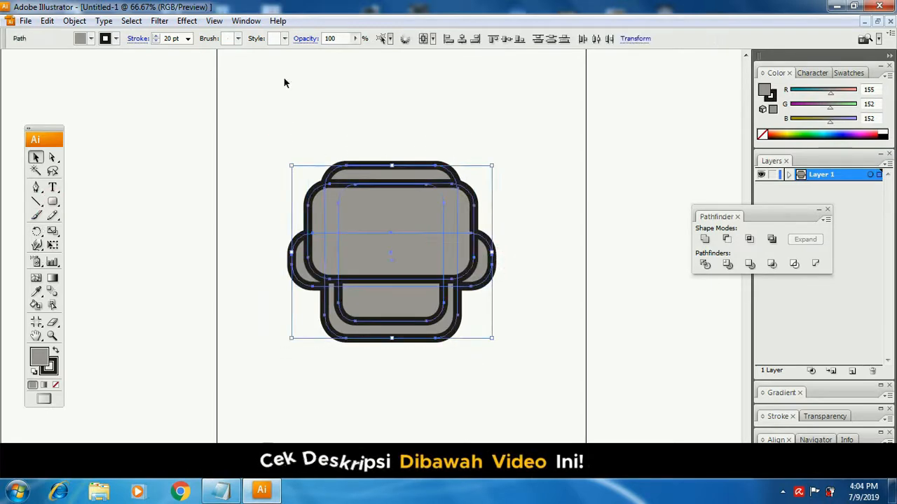
pyautogui.click(186, 129)
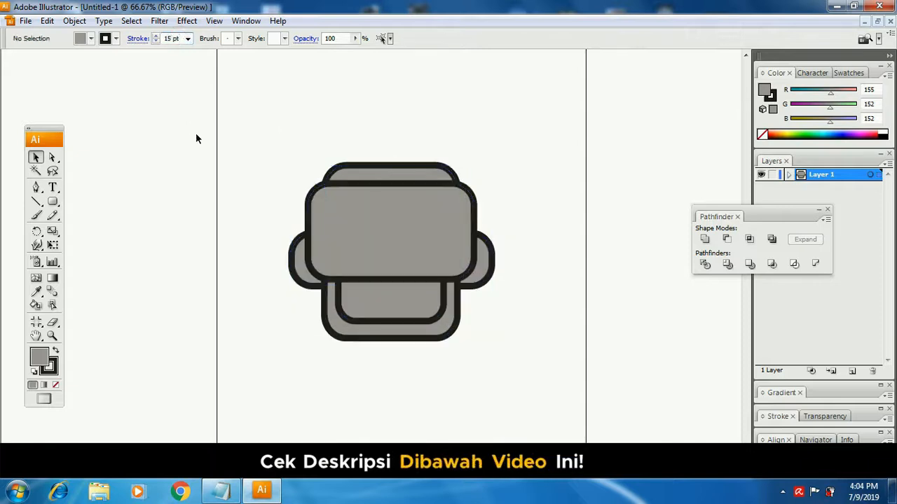
# - Delete the rounded rectangle that forms the side ears
pyautogui.click(493, 256)
pyautogui.press('Delete')
# - Create an 87 × 54 px rounded rectangle with a 10 px corner radius beside the head
pyautogui.press('z')
pyautogui.click(490, 253)
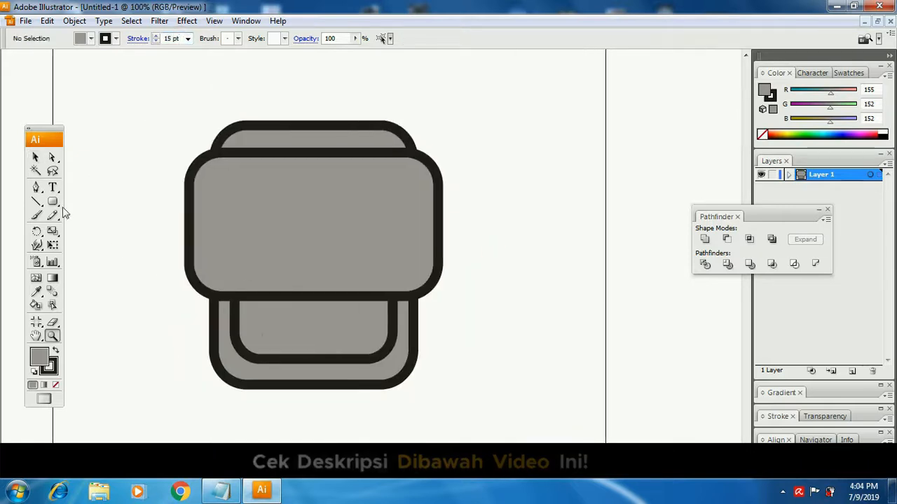
pyautogui.click(58, 202)
pyautogui.click(470, 315)
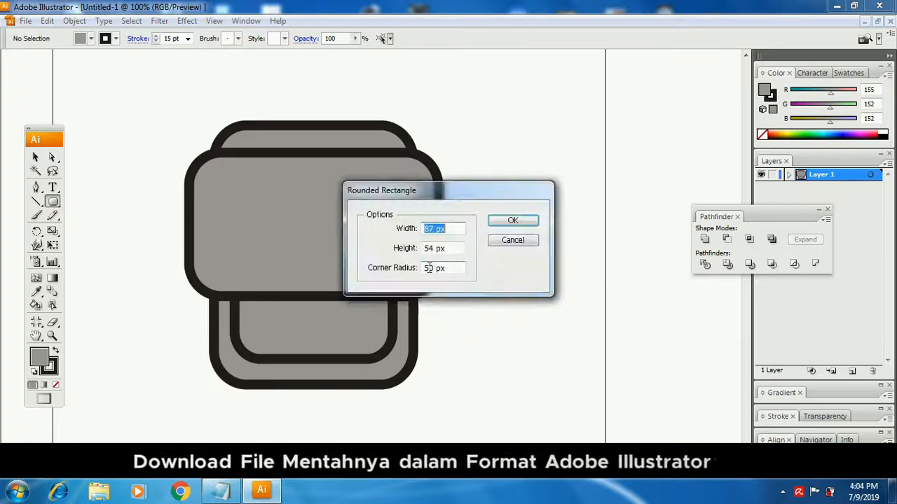
pyautogui.click(516, 220)
pyautogui.hotkey('ctrl', 'z')
pyautogui.click(489, 284)
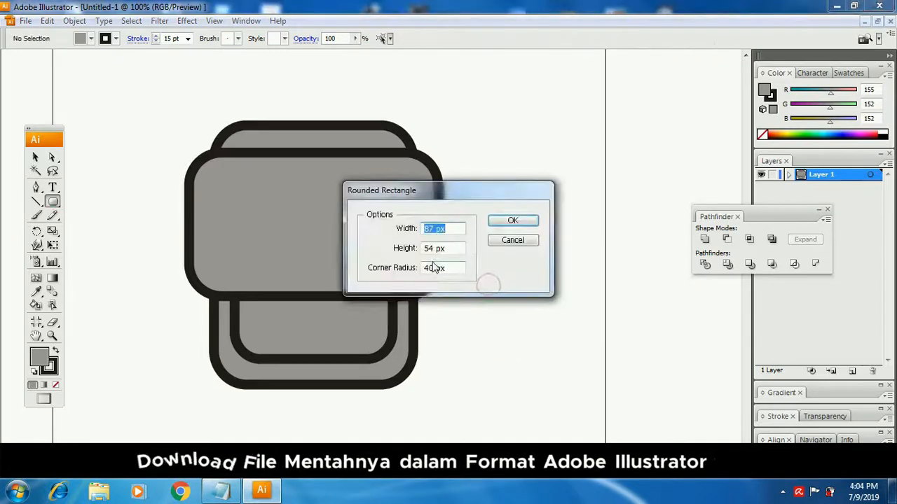
pyautogui.click(513, 220)
pyautogui.hotkey('ctrl', 'z')
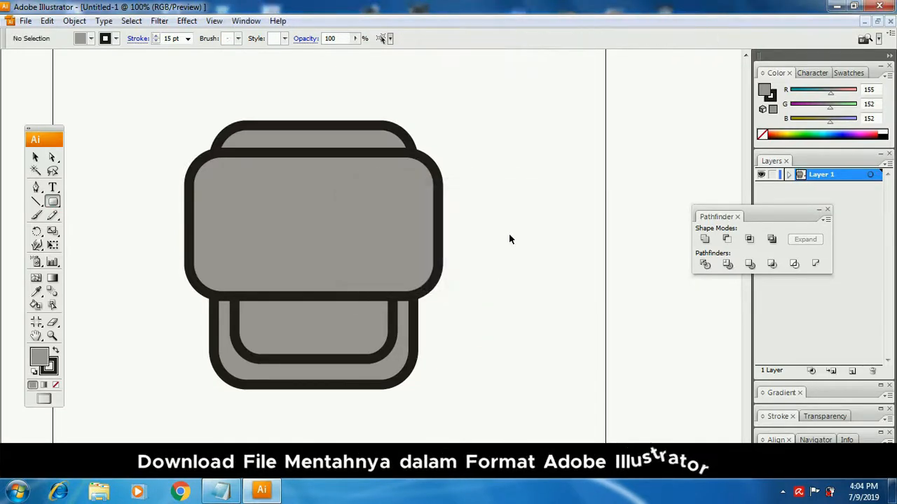
pyautogui.click(508, 238)
pyautogui.press('Return')
# - Place the small rounded rectangle at the bottom centre of the chin, over the inner outline's lower edge
pyautogui.press('a')
pyautogui.click(549, 373)
pyautogui.moveTo(539, 254); pyautogui.dragTo(316, 363)
pyautogui.click(453, 335)
pyautogui.moveTo(453, 334); pyautogui.dragTo(517, 330)
pyautogui.press('v')
pyautogui.click(386, 364)
pyautogui.keyDown('alt'); pyautogui.click(424, 330); pyautogui.keyUp('alt')
pyautogui.moveTo(428, 313); pyautogui.dragTo(447, 346)
pyautogui.moveTo(262, 132); pyautogui.dragTo(463, 356)
pyautogui.moveTo(389, 235); pyautogui.dragTo(401, 266)
pyautogui.click(471, 263)
pyautogui.moveTo(471, 264); pyautogui.dragTo(472, 217)
pyautogui.moveTo(54, 203); pyautogui.dragTo(91, 226)
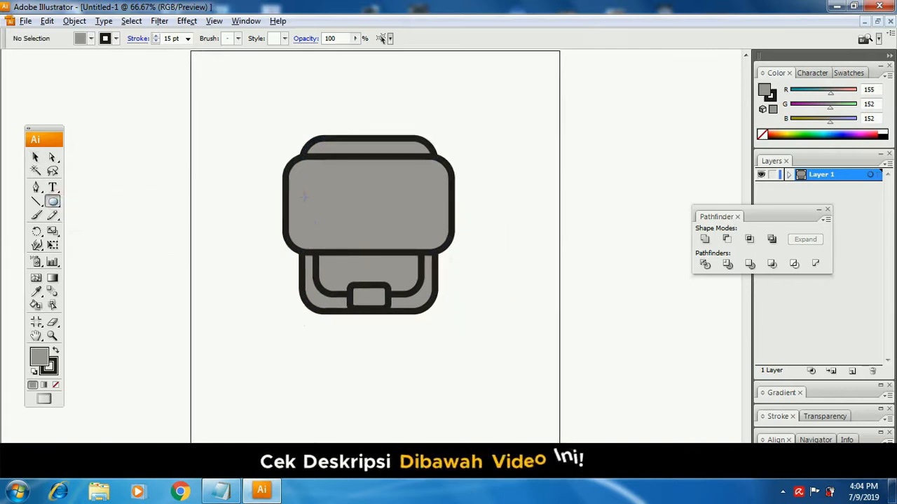
pyautogui.click(554, 246)
pyautogui.click(500, 250)
# - Draw a visor slot about 327 × 76 px with a 20 px corner radius across the wide upper rounded rectangle
pyautogui.moveTo(53, 203); pyautogui.dragTo(105, 218)
pyautogui.click(168, 218)
pyautogui.doubleClick(420, 272)
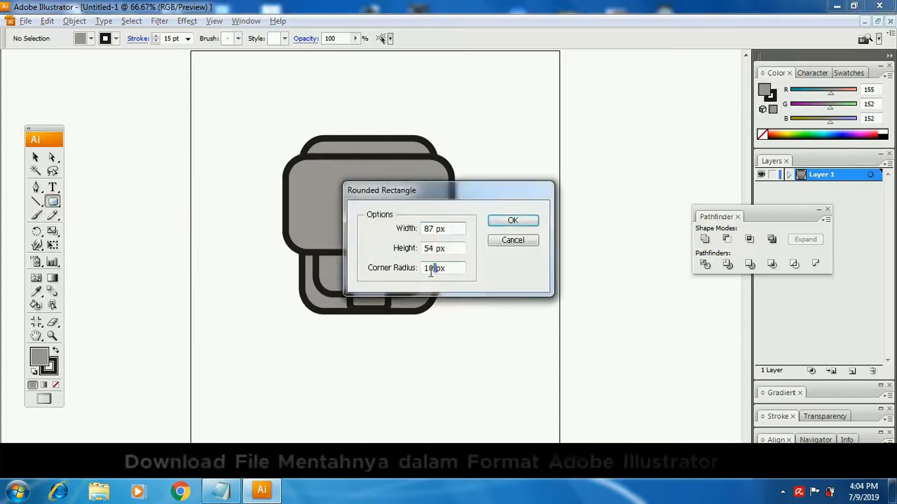
pyautogui.write('20')
pyautogui.press('Return')
pyautogui.hotkey('ctrl', 'z')
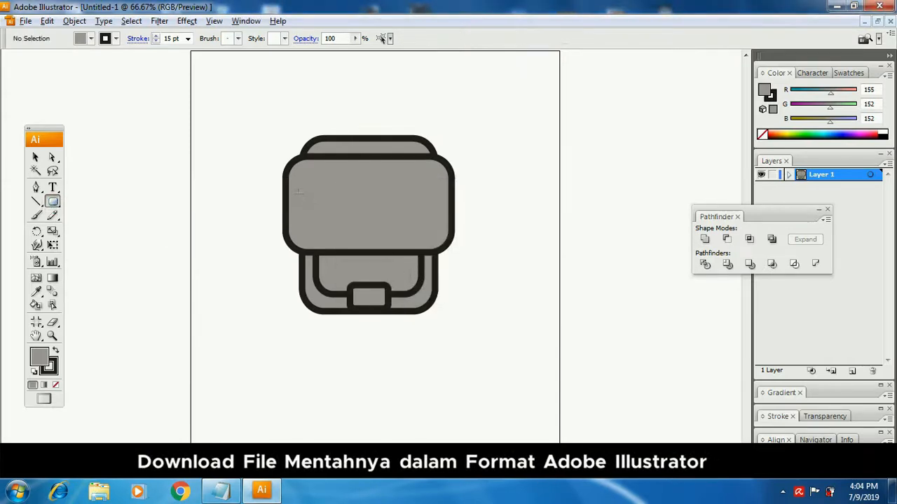
pyautogui.moveTo(440, 226); pyautogui.dragTo(442, 225)
pyautogui.press('v')
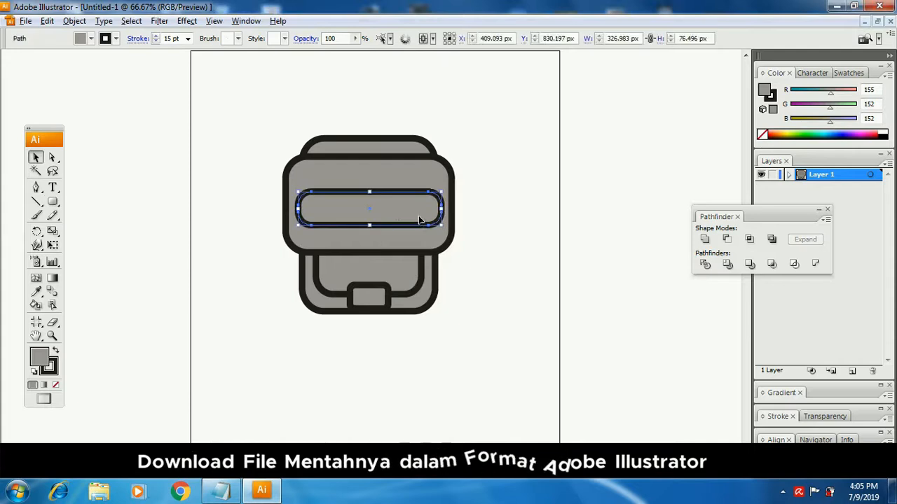
pyautogui.click(412, 233)
# - Add "3. Isi Detail menggunakan stroke" as the third line of the Notepad notes and return to Illustrator
pyautogui.scroll(1, 410, 232)
pyautogui.click(371, 220)
pyautogui.hotkey('ctrl', '2')
pyautogui.write('Isi Detail menggunakan stroke')
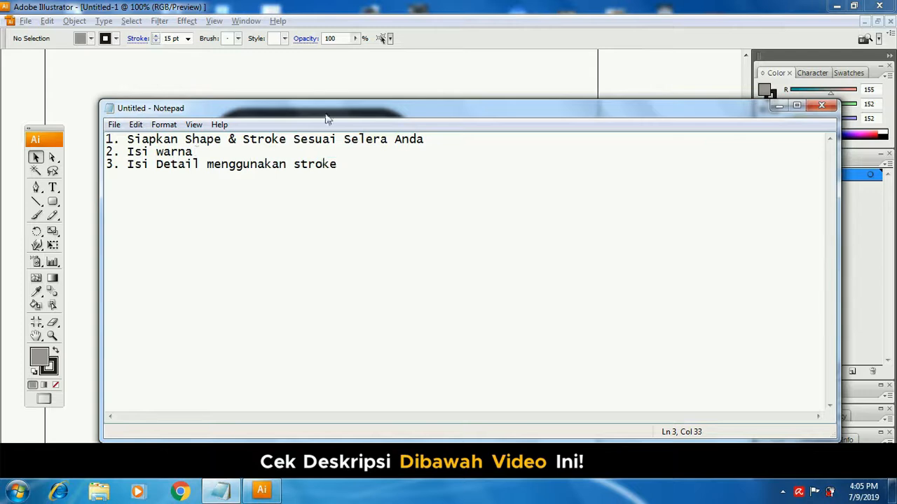
pyautogui.click(342, 86)
# - Raise the top edge of the visor slot to make it slightly taller
pyautogui.keyDown('ctrl'); pyautogui.click(330, 248); pyautogui.keyUp('ctrl')
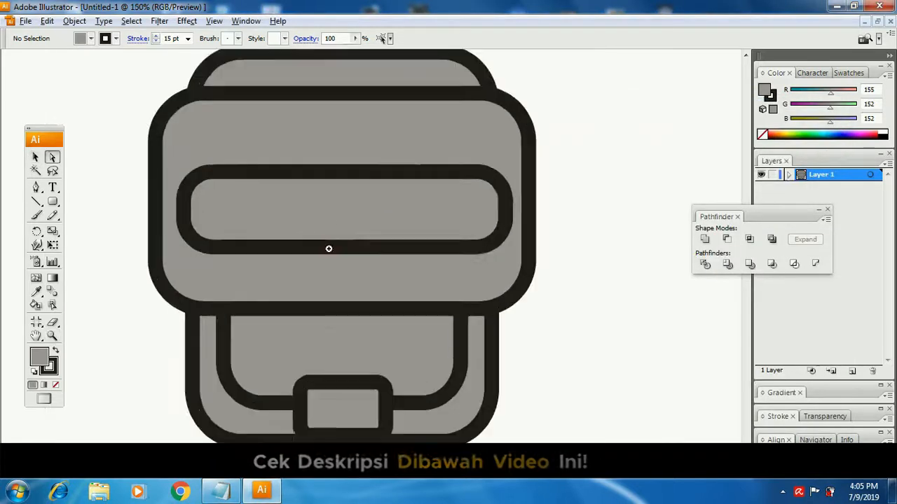
pyautogui.click(360, 172)
pyautogui.click(337, 174)
pyautogui.hotkey('ctrl', 'shift', 'a')
pyautogui.moveTo(344, 172); pyautogui.dragTo(340, 156)
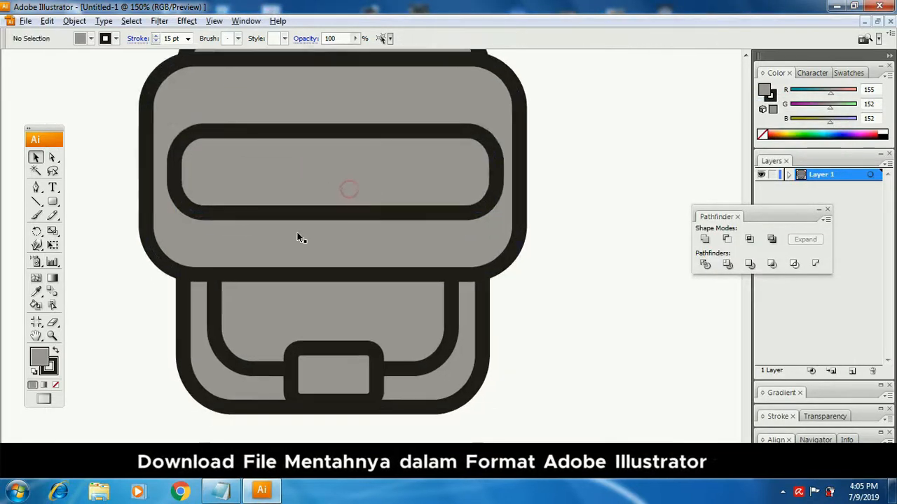
# - Draw a U-shaped nose about 62 × 14 px with the Pen tool, using round caps and round joins
pyautogui.click(304, 295)
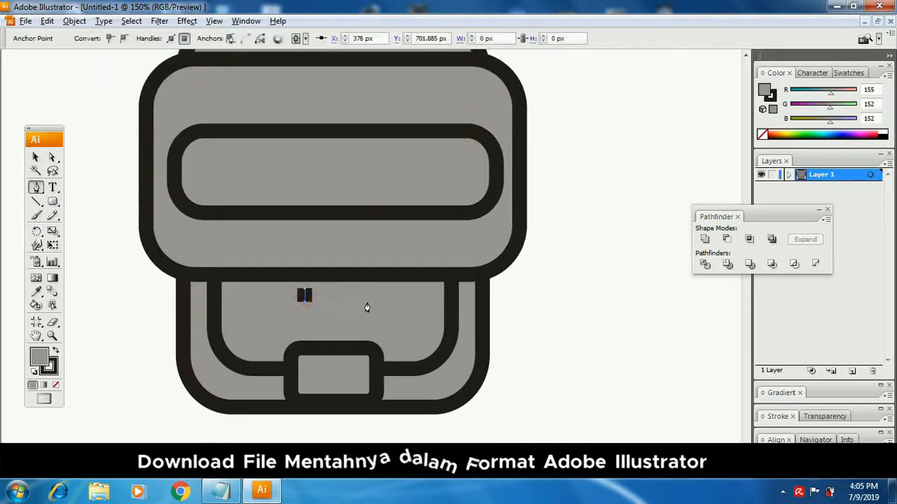
pyautogui.click(777, 417)
pyautogui.click(870, 356)
pyautogui.click(870, 370)
pyautogui.hotkey('ctrl', 'shift', 'a')
# - Lengthen the face by moving the bottom of the outer shape, the inner outline and the chin box downward
pyautogui.moveTo(325, 386); pyautogui.dragTo(343, 381)
pyautogui.press('a')
pyautogui.moveTo(173, 422); pyautogui.dragTo(501, 388)
pyautogui.hotkey('ctrl', 'shift', 'a')
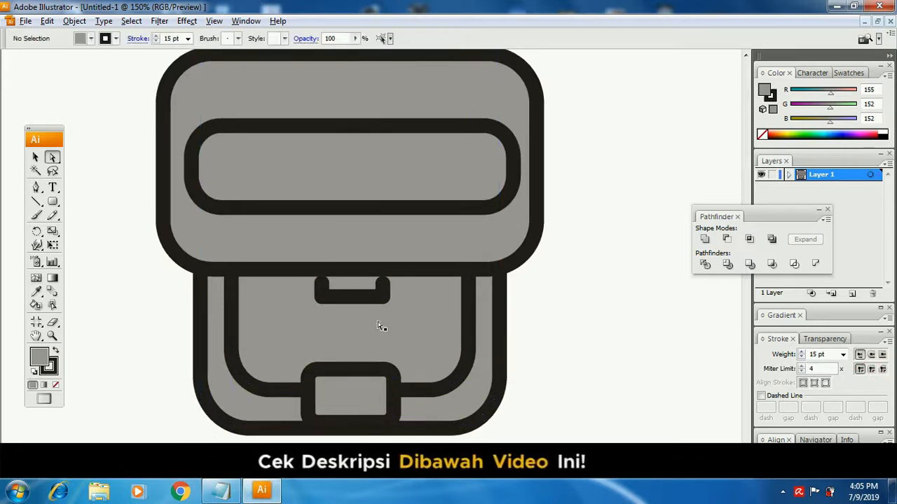
# - Move the nose down slightly and draw a straight horizontal mouth line below it with the Pen tool
pyautogui.click(374, 303)
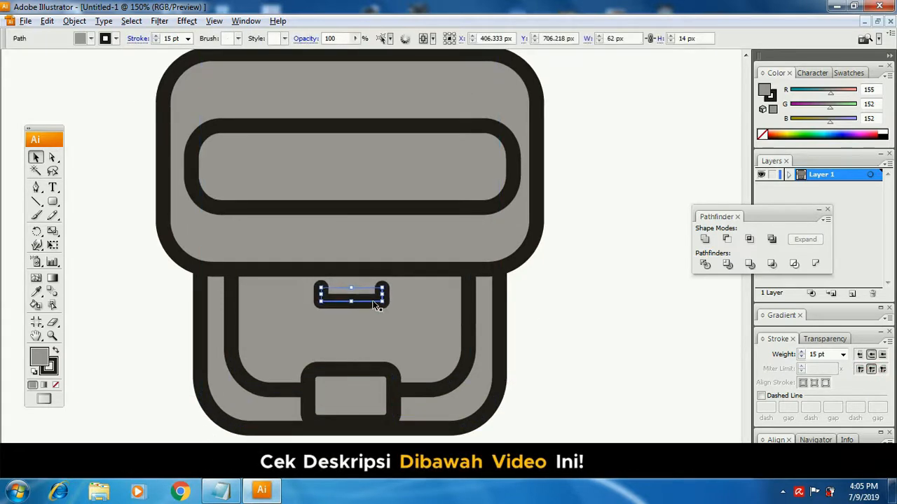
pyautogui.hotkey('ctrl', 'shift', 'a')
pyautogui.click(306, 328)
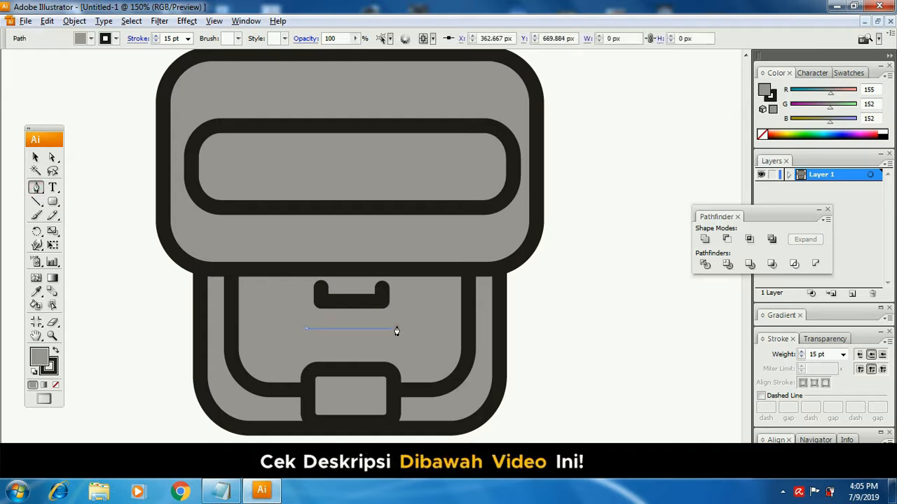
pyautogui.click(398, 328)
pyautogui.hotkey('ctrl', 'shift', 'a')
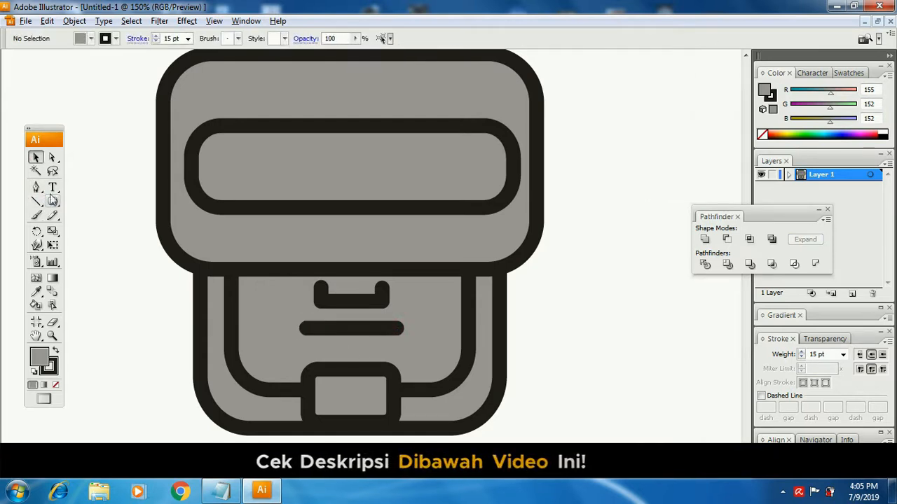
# - Add a short, thin rounded rectangle below the mouth line as the lower lip
pyautogui.click(53, 201)
pyautogui.moveTo(330, 343); pyautogui.dragTo(374, 353)
pyautogui.hotkey('ctrl', 'shift', 'a')
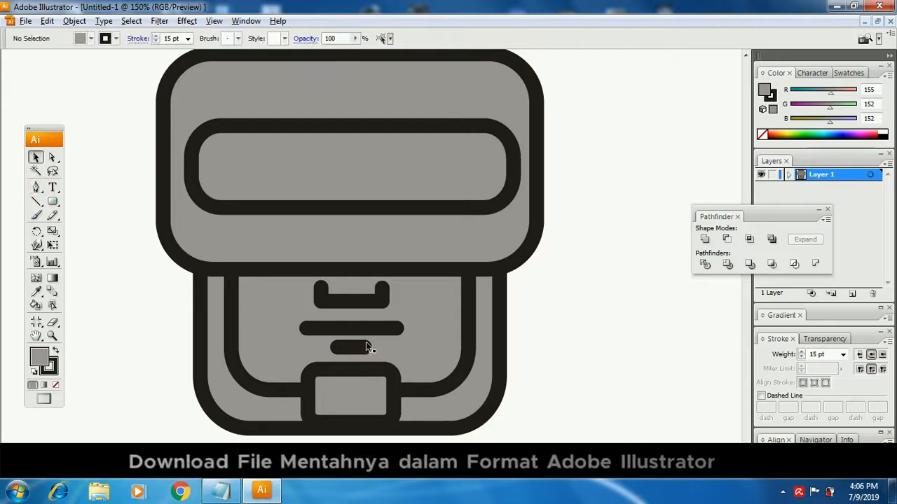
pyautogui.click(366, 344)
pyautogui.click(356, 346)
# - Move the wide upper rounded rectangle and its visor slot down together by one large nudge
pyautogui.keyDown('ctrl'); pyautogui.keyDown('alt'); pyautogui.click(377, 327); pyautogui.keyUp('alt'); pyautogui.keyUp('ctrl')
pyautogui.keyDown('ctrl'); pyautogui.keyDown('alt'); pyautogui.click(378, 327); pyautogui.keyUp('alt'); pyautogui.keyUp('ctrl')
pyautogui.moveTo(354, 95); pyautogui.dragTo(341, 139)
pyautogui.moveTo(315, 100); pyautogui.dragTo(391, 325)
pyautogui.hotkey('ctrl', 'shift', 'a')
pyautogui.click(420, 212)
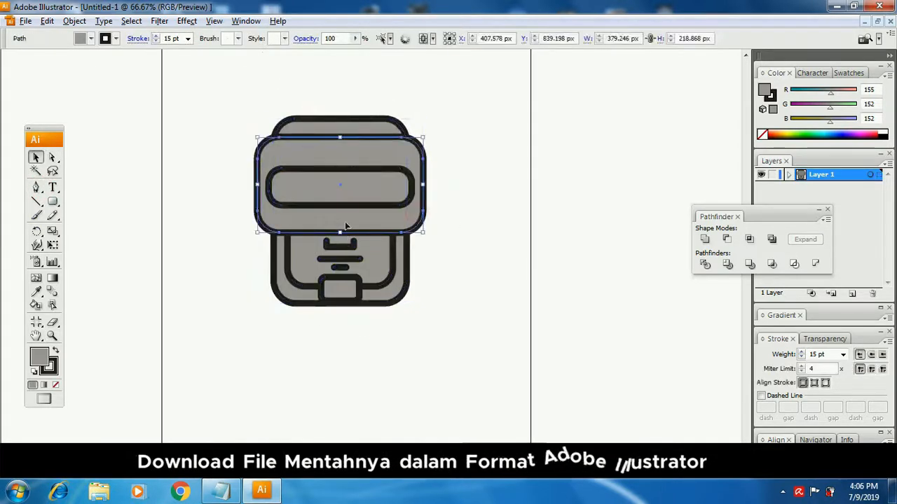
pyautogui.keyDown('shift'); pyautogui.click(355, 199); pyautogui.keyUp('shift')
pyautogui.hotkey('shift', 'Down')
pyautogui.hotkey('ctrl', 'shift', 'a')
# - Lower the top of the outer head shape and of the inner outline slightly behind the wide upper rectangle
pyautogui.click(364, 132)
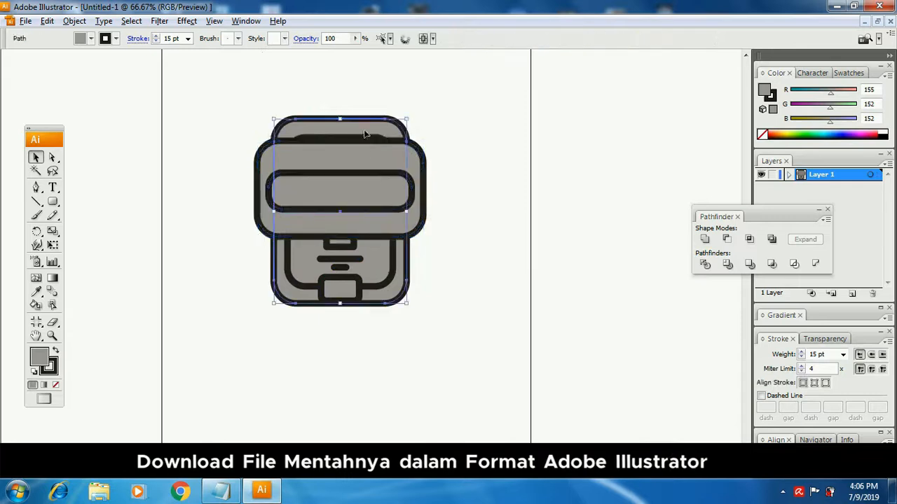
pyautogui.hotkey('shift', 'Down')
pyautogui.hotkey('ctrl', 'shift', 'a')
pyautogui.click(352, 140)
pyautogui.moveTo(341, 138); pyautogui.dragTo(341, 141)
pyautogui.click(488, 182)
pyautogui.hscroll(-1, 413, 311)
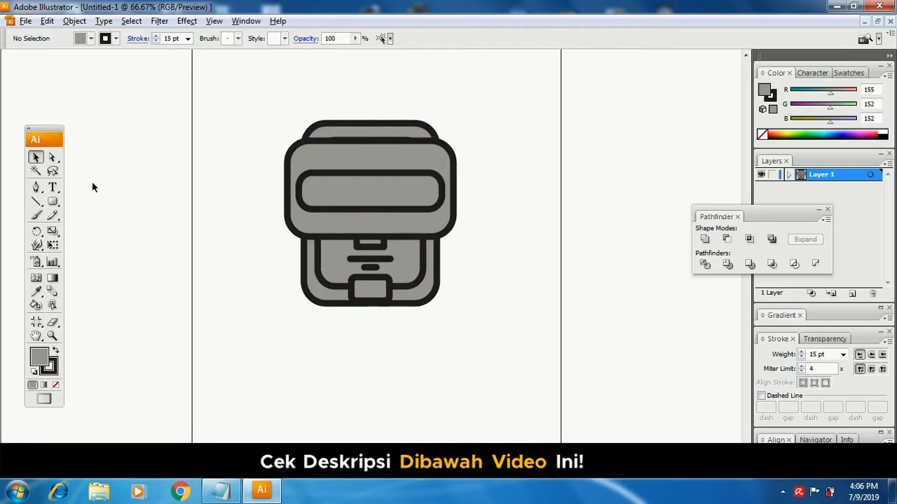
# - Set the corner radius for new rounded rectangles to 20 px and undo the trial shapes
pyautogui.moveTo(258, 209); pyautogui.dragTo(281, 262)
pyautogui.hotkey('ctrl', 'z')
pyautogui.click(280, 265)
pyautogui.moveTo(434, 268); pyautogui.dragTo(422, 269)
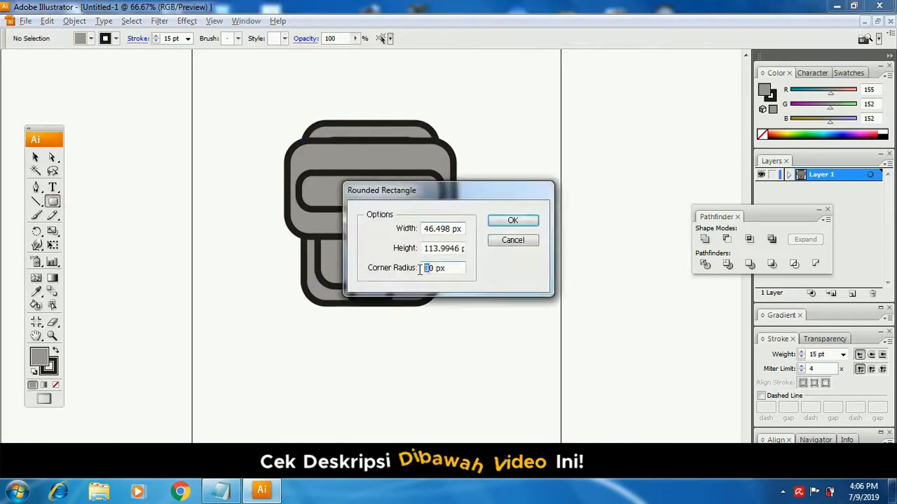
pyautogui.write('20')
pyautogui.press('Return')
pyautogui.hotkey('ctrl', 'z')
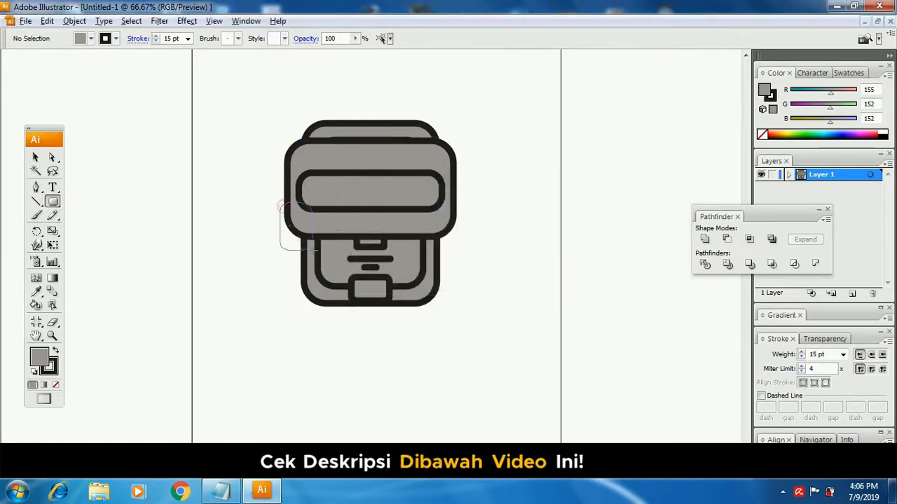
# - Place matching rounded ear boxes on both sides of the head and send them behind the other shapes
pyautogui.moveTo(447, 245); pyautogui.dragTo(448, 244)
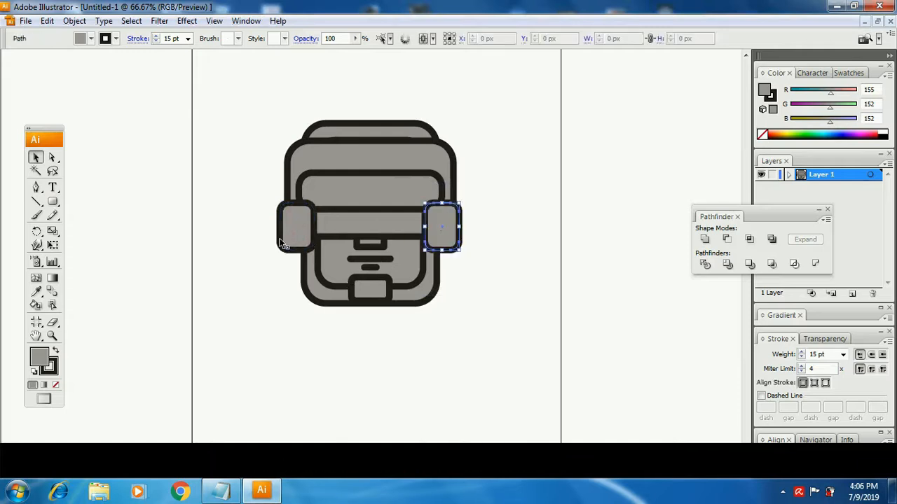
pyautogui.keyDown('shift'); pyautogui.click(286, 243); pyautogui.keyUp('shift')
pyautogui.hotkey('ctrl', 'shift', '[')
pyautogui.click(290, 256)
# - Nudge the two ear boxes slightly outward, away from the head
pyautogui.click(289, 245)
pyautogui.click(457, 246)
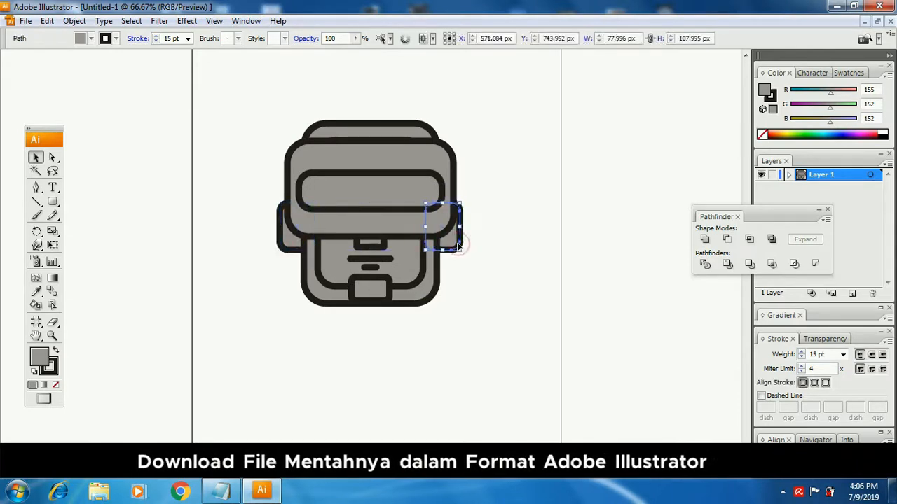
pyautogui.press('Right')
pyautogui.press('Right')
pyautogui.press('Right')
pyautogui.click(452, 260)
pyautogui.click(291, 246)
pyautogui.press('Left')
pyautogui.click(293, 258)
# - Delete both ear boxes from the sides of the head
pyautogui.click(452, 242)
pyautogui.press('Delete')
pyautogui.click(291, 240)
pyautogui.press('Delete')
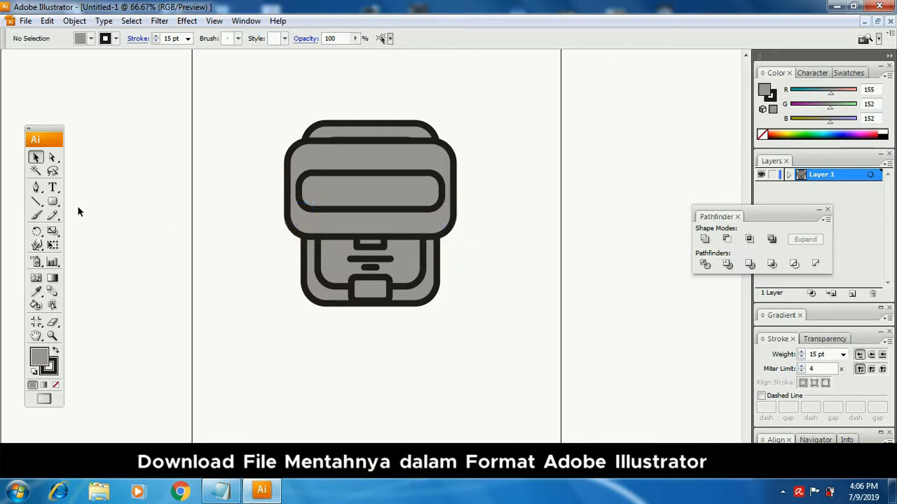
# - Draw a taller rounded ear box on each side of the head and send both behind the other shapes
pyautogui.moveTo(275, 197); pyautogui.dragTo(506, 226)
pyautogui.hotkey('ctrl', 'shift', '[')
pyautogui.hotkey('ctrl', 'shift', 'a')
pyautogui.press('v')
pyautogui.click(509, 232)
pyautogui.hotkey('ctrl', 'shift', 'a')
# - Try a 10 pt stroke weight on the whole selected head
pyautogui.press('a')
pyautogui.moveTo(448, 141); pyautogui.dragTo(589, 353)
pyautogui.press('v')
pyautogui.click(440, 166)
pyautogui.hotkey('ctrl', 'shift', 'a')
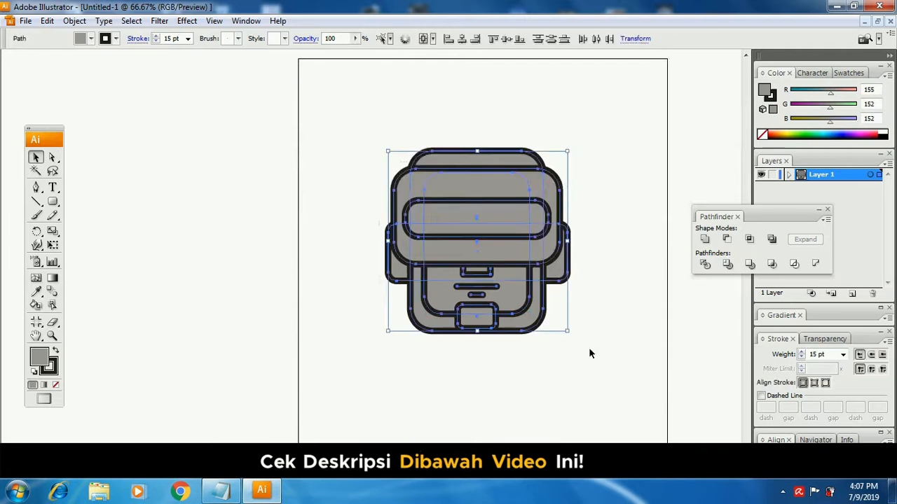
pyautogui.click(188, 39)
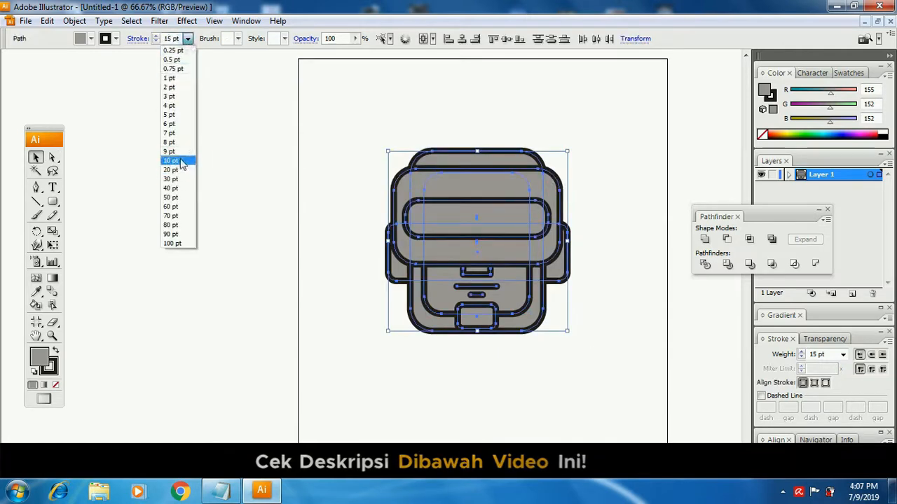
pyautogui.click(178, 156)
pyautogui.hotkey('ctrl', 'shift', 'a')
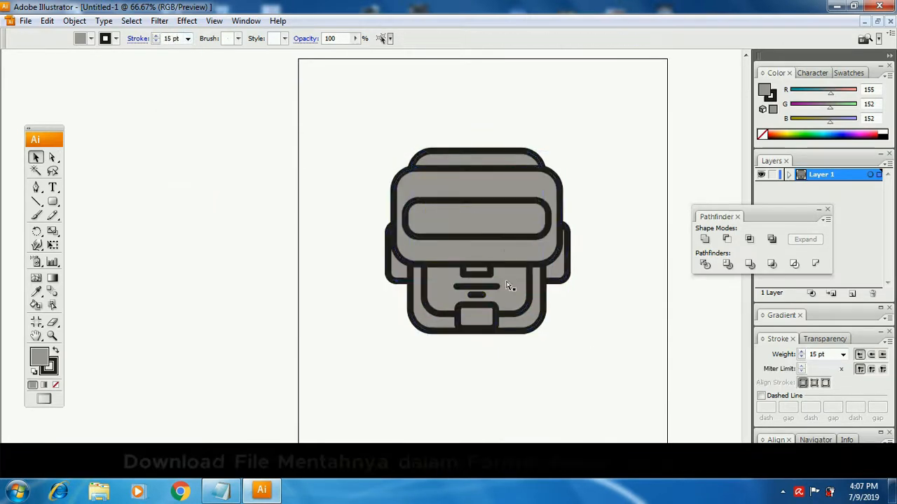
# - Set no fill and a 10 pt stroke, and draw a vertical Pen line from the wide rectangle's lower edge to the visor slot
pyautogui.hotkey('ctrl', '1')
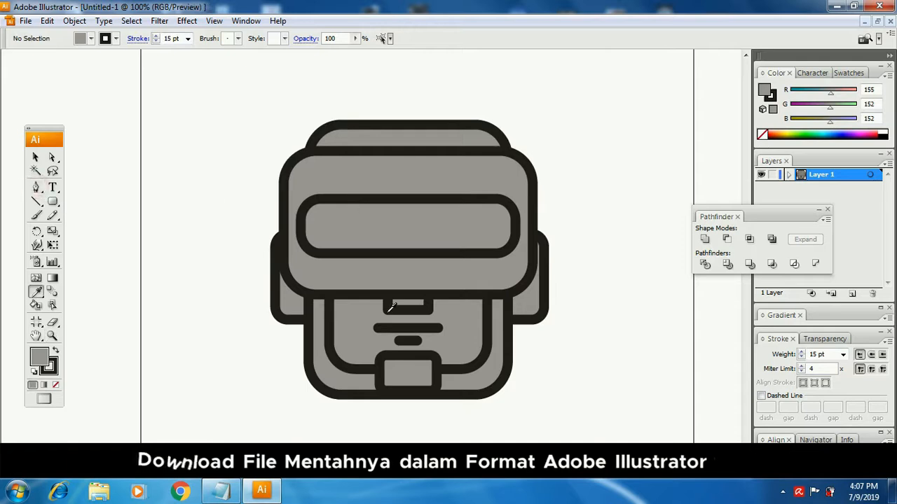
pyautogui.click(56, 386)
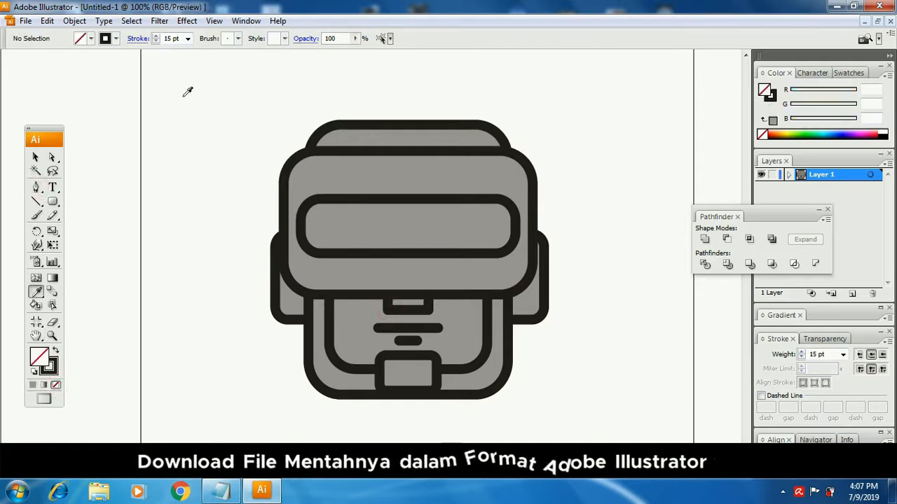
pyautogui.click(188, 39)
pyautogui.click(178, 157)
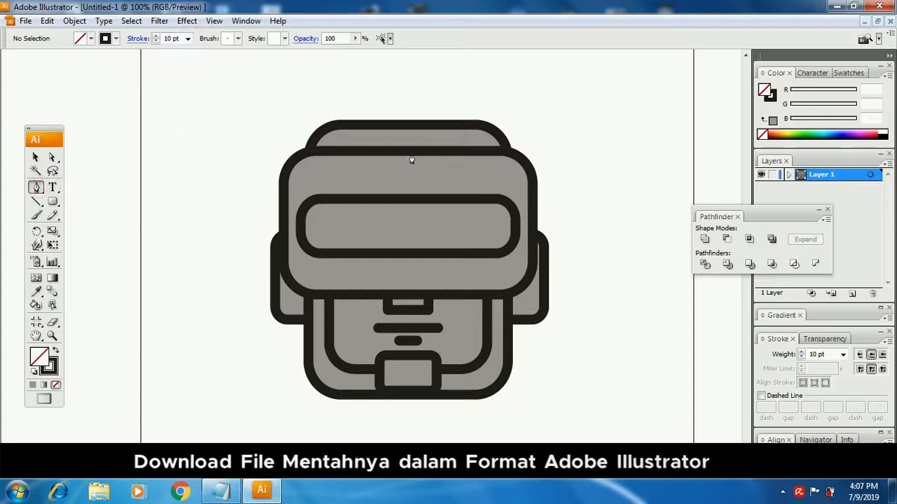
pyautogui.click(445, 287)
pyautogui.click(446, 256)
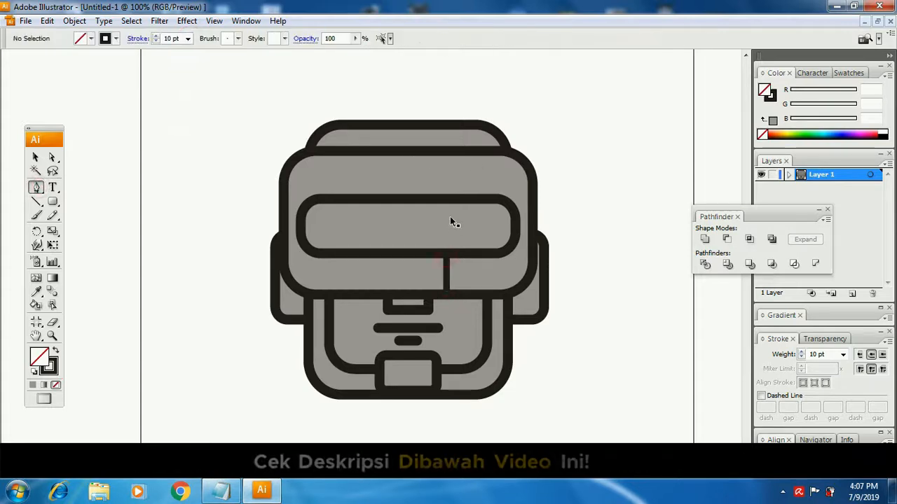
# - Thin the vertical line to 5 pt and copy it to form two panel lines above and two below the visor slot
pyautogui.press('a')
pyautogui.click(842, 354)
pyautogui.click(820, 227)
pyautogui.click(84, 239)
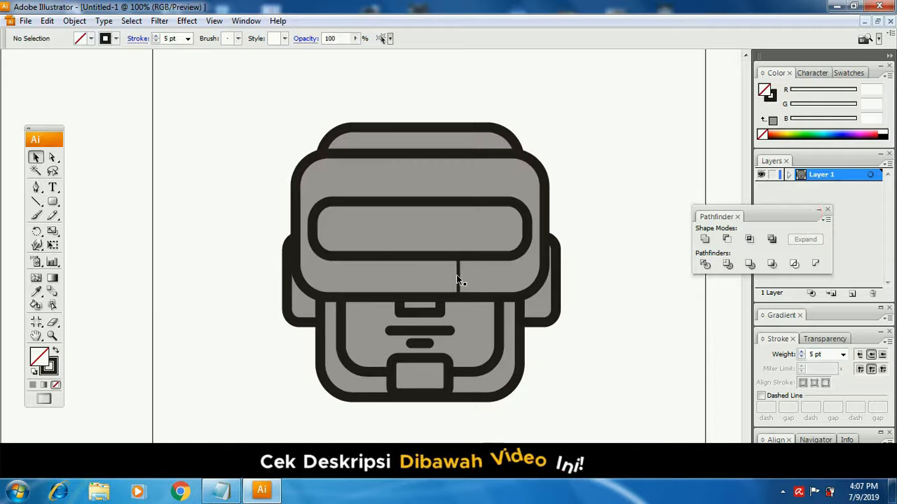
pyautogui.press('a')
pyautogui.moveTo(463, 184); pyautogui.dragTo(459, 156)
pyautogui.click(459, 169)
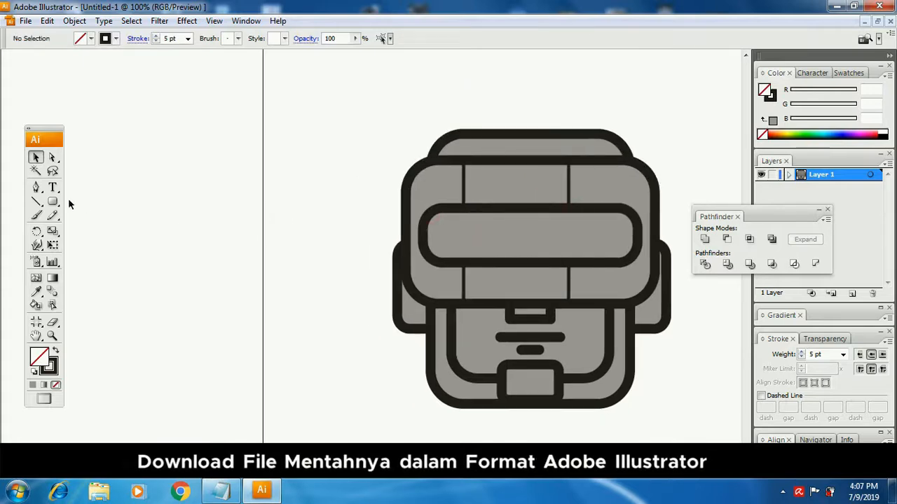
# - Draw a small unfilled circle as a rivet in one corner of the wide rectangle and copy it to the other three corners
pyautogui.moveTo(53, 202); pyautogui.dragTo(78, 230)
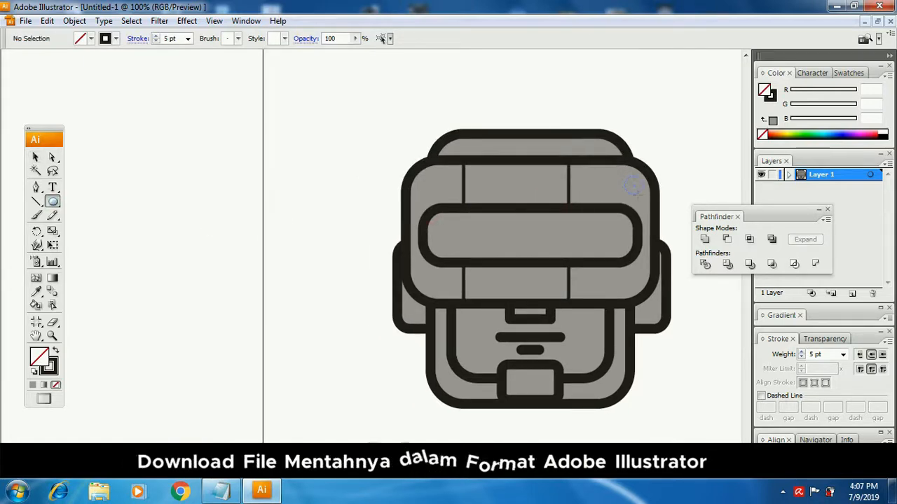
pyautogui.hotkey('ctrl', 'shift', 'a')
pyautogui.press('z')
pyautogui.click(620, 205)
pyautogui.press('v')
pyautogui.moveTo(594, 260); pyautogui.dragTo(593, 291)
pyautogui.hotkey('ctrl', 'shift', 'a')
pyautogui.moveTo(512, 225); pyautogui.dragTo(572, 220)
pyautogui.click(657, 136)
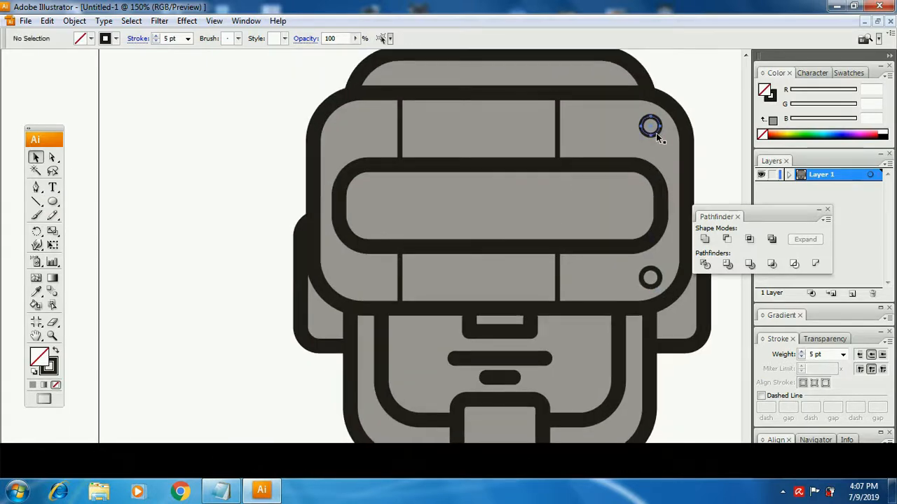
pyautogui.keyDown('shift'); pyautogui.click(651, 278); pyautogui.keyUp('shift')
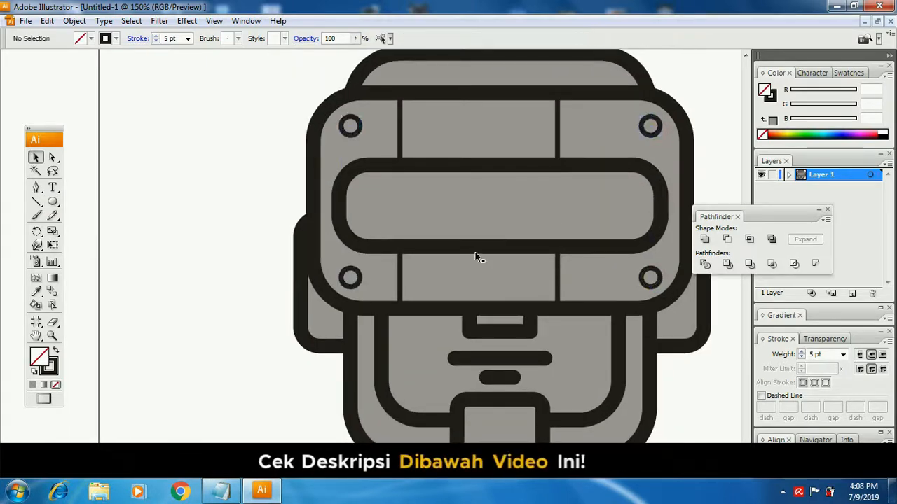
# - Draw a small right-angled line in the lower inner corner of the right ear box with the Pen tool
pyautogui.press('z')
pyautogui.keyDown('alt'); pyautogui.click(475, 251); pyautogui.keyUp('alt')
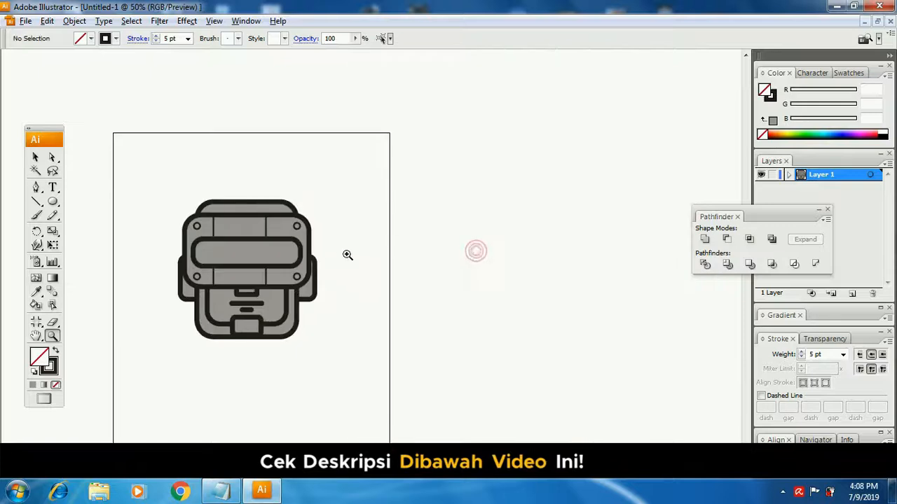
pyautogui.click(340, 255)
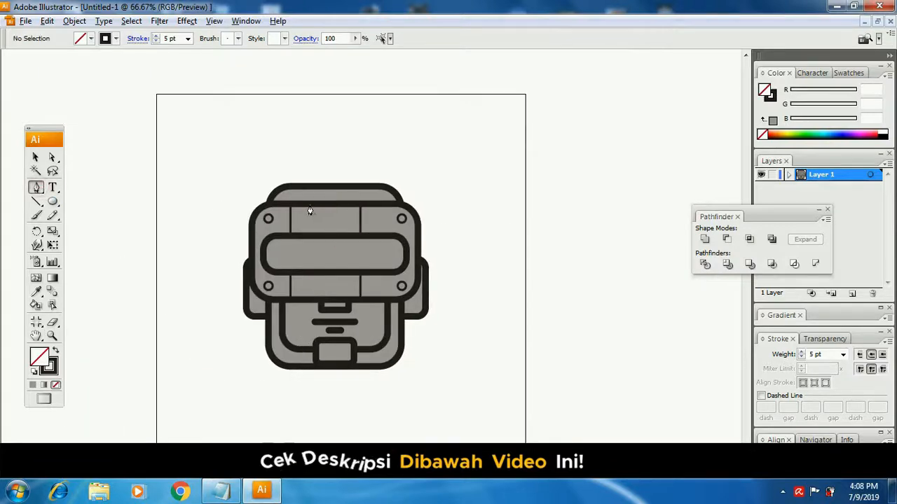
pyautogui.press('z')
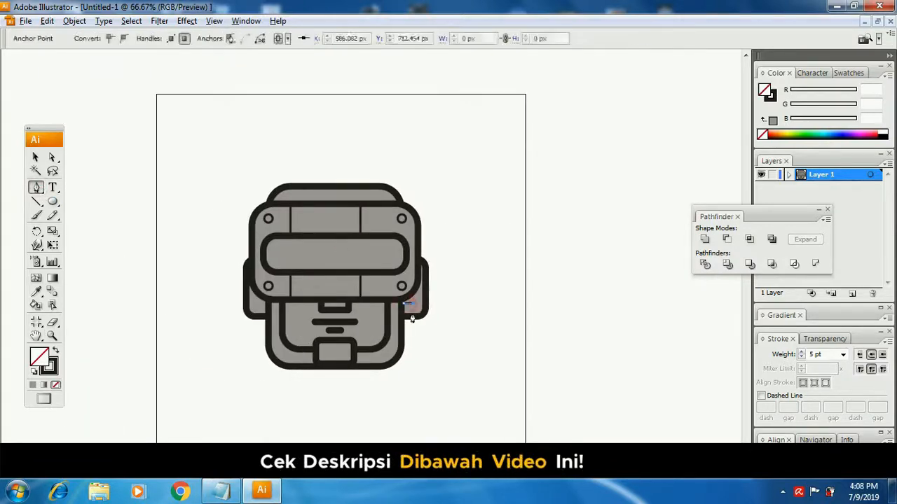
pyautogui.click(411, 311)
pyautogui.moveTo(291, 264); pyautogui.dragTo(373, 281)
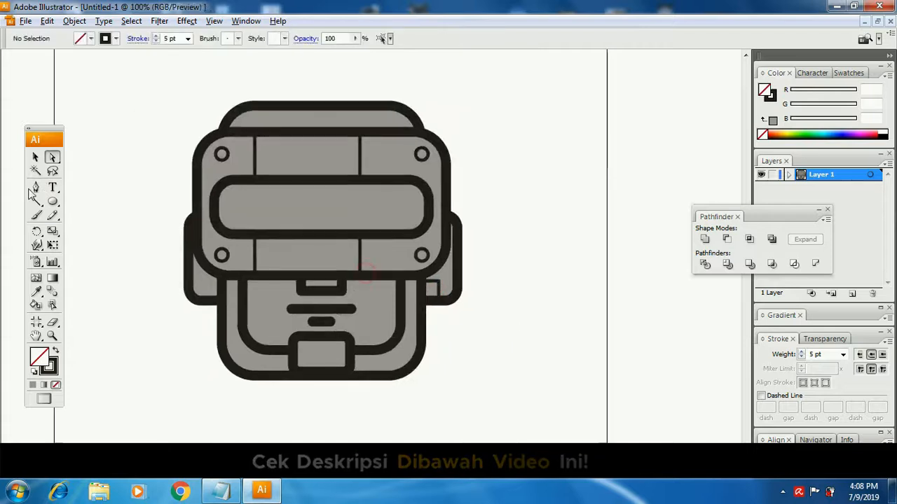
# - Draw a second angled Pen line about 10 by 79 px in the right ear box, joining the small right-angled line
pyautogui.press('p')
pyautogui.click(448, 288)
pyautogui.click(449, 236)
pyautogui.keyDown('ctrl'); pyautogui.click(450, 311); pyautogui.keyUp('ctrl')
# - Select both detail lines of the right ear and copy them to the empty area left of the head
pyautogui.press('v')
pyautogui.click(447, 280)
pyautogui.keyDown('shift'); pyautogui.click(433, 287); pyautogui.keyUp('shift')
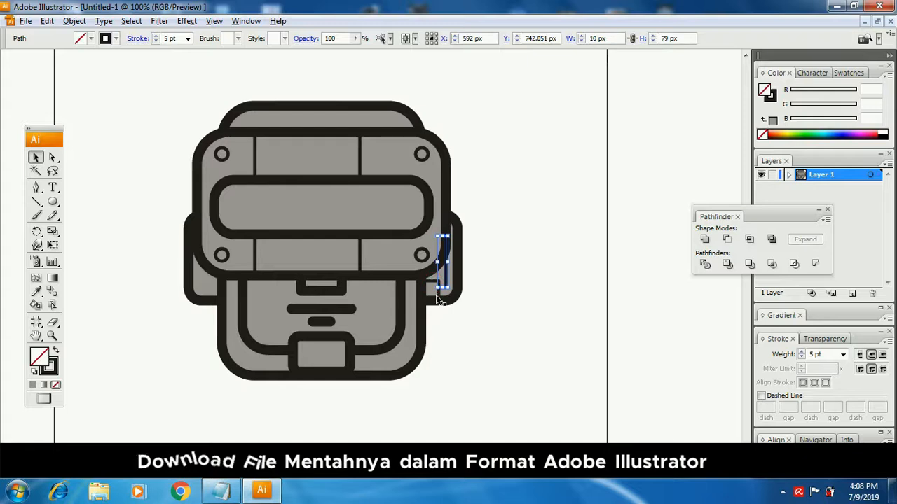
pyautogui.moveTo(438, 290); pyautogui.dragTo(140, 290)
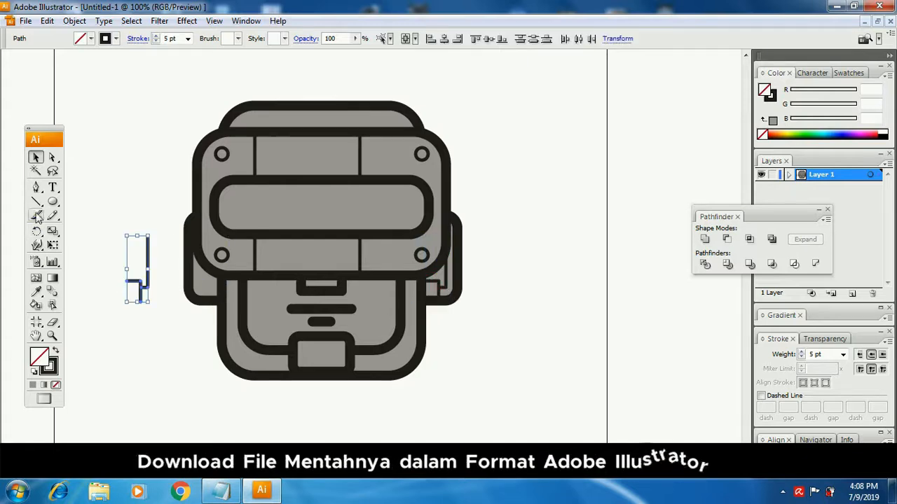
# - Mirror the copied ear lines left to right and fit them into the left ear box
pyautogui.moveTo(40, 236); pyautogui.dragTo(59, 250)
pyautogui.doubleClick(38, 232)
pyautogui.click(517, 206)
pyautogui.press('v')
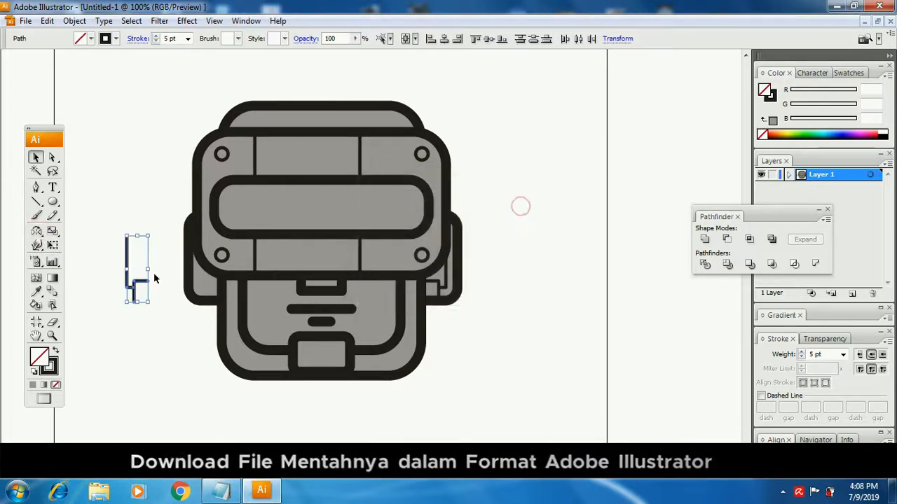
pyautogui.moveTo(146, 283); pyautogui.dragTo(181, 258)
pyautogui.click(436, 293)
pyautogui.click(157, 280)
# - Review the ear details and the whole head drawing, including its stroke settings
pyautogui.press('z')
pyautogui.click(360, 301)
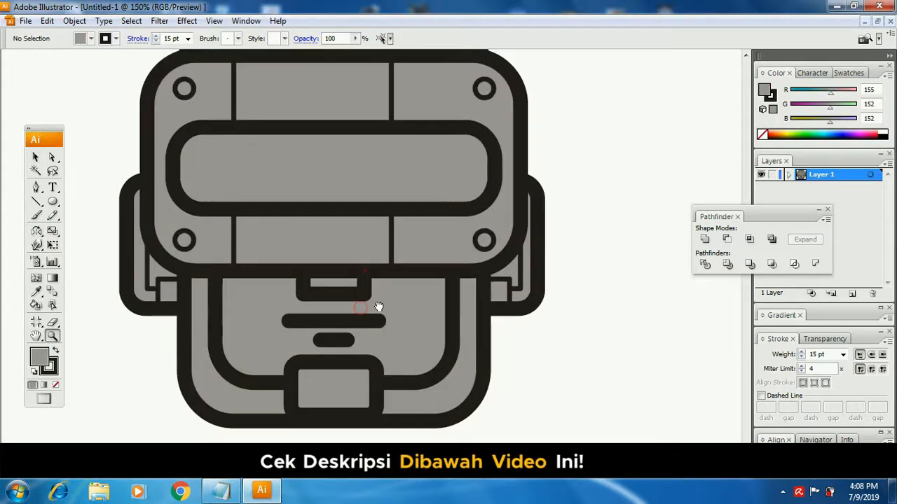
pyautogui.keyDown('alt'); pyautogui.click(374, 306); pyautogui.keyUp('alt')
pyautogui.keyDown('alt'); pyautogui.click(372, 280); pyautogui.keyUp('alt')
pyautogui.keyDown('alt'); pyautogui.click(372, 251); pyautogui.keyUp('alt')
pyautogui.press('v')
pyautogui.moveTo(244, 140); pyautogui.dragTo(430, 336)
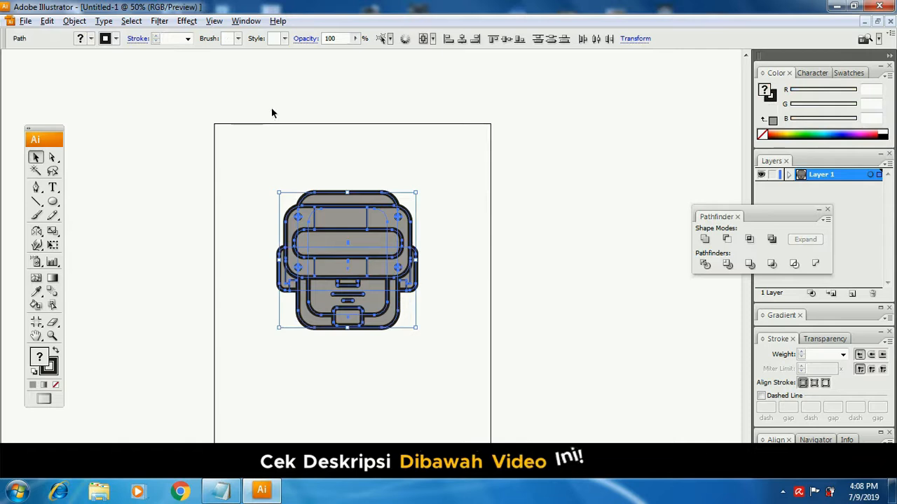
pyautogui.click(138, 39)
pyautogui.click(149, 153)
pyautogui.press('z')
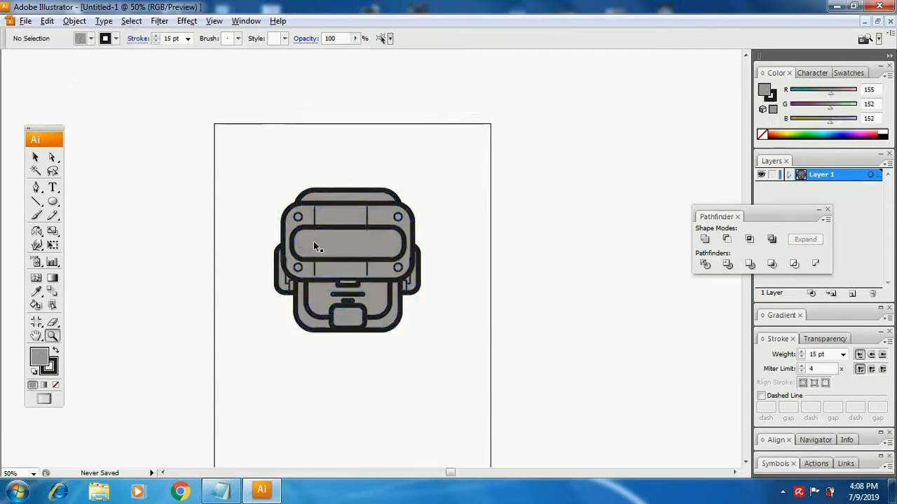
pyautogui.hotkey('ctrl', 'a')
pyautogui.hotkey('ctrl', 'g')
pyautogui.hotkey('ctrl', 'shift', 'a')
pyautogui.click(334, 263)
pyautogui.moveTo(336, 262); pyautogui.dragTo(300, 262)
# - Switch to Notepad and add the line "4. Supaya mudah diisi warna, silahkan expand stroke"
pyautogui.hotkey('alt', 'Tab')
pyautogui.hotkey('alt', 'Tab')
pyautogui.hotkey('alt', 'Tab')
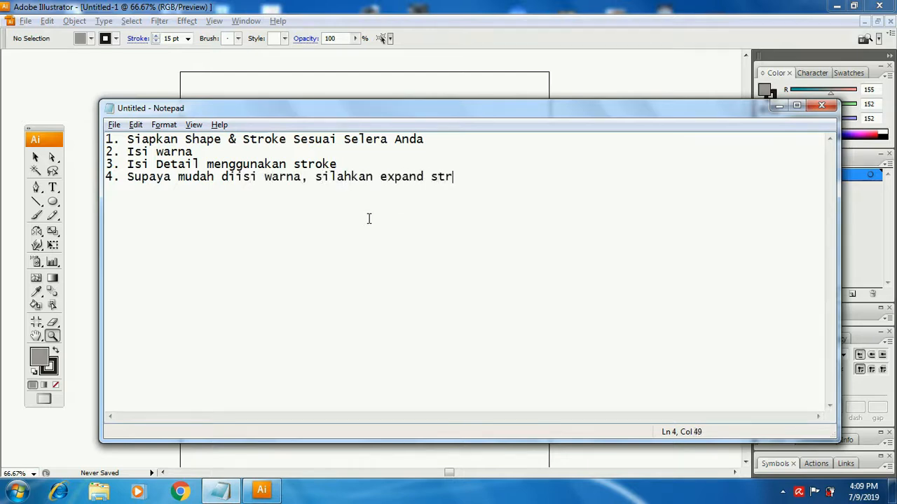
# - Return to Illustrator and expand the whole head so its strokes become filled shapes
pyautogui.hotkey('alt', 'Tab')
pyautogui.moveTo(512, 372); pyautogui.dragTo(513, 372)
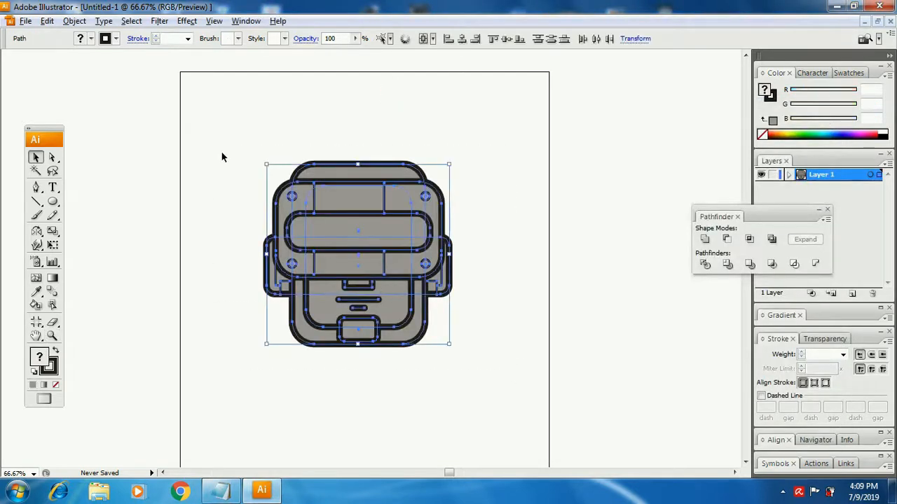
pyautogui.click(74, 20)
pyautogui.click(117, 166)
pyautogui.click(522, 199)
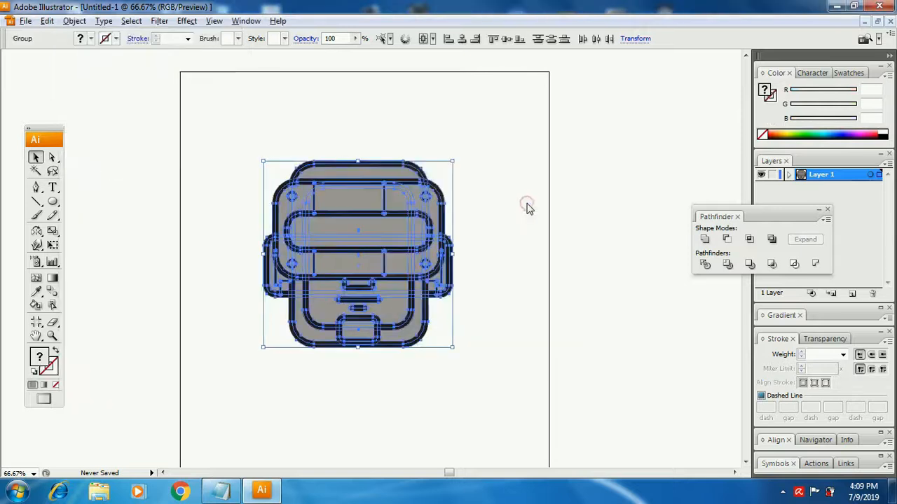
pyautogui.click(529, 209)
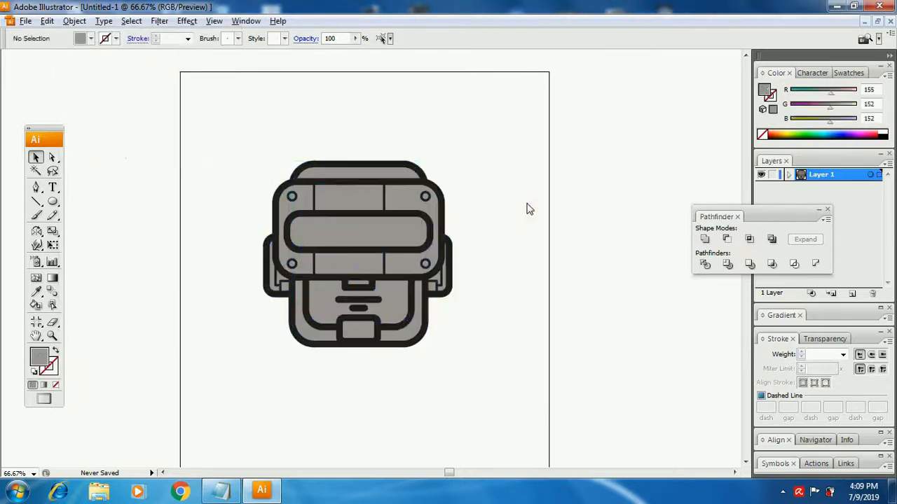
# - Switch to Notepad and add the line "5. Lalu path finder"
pyautogui.click(494, 367)
pyautogui.moveTo(242, 128); pyautogui.dragTo(461, 363)
pyautogui.hotkey('alt', 'Tab')
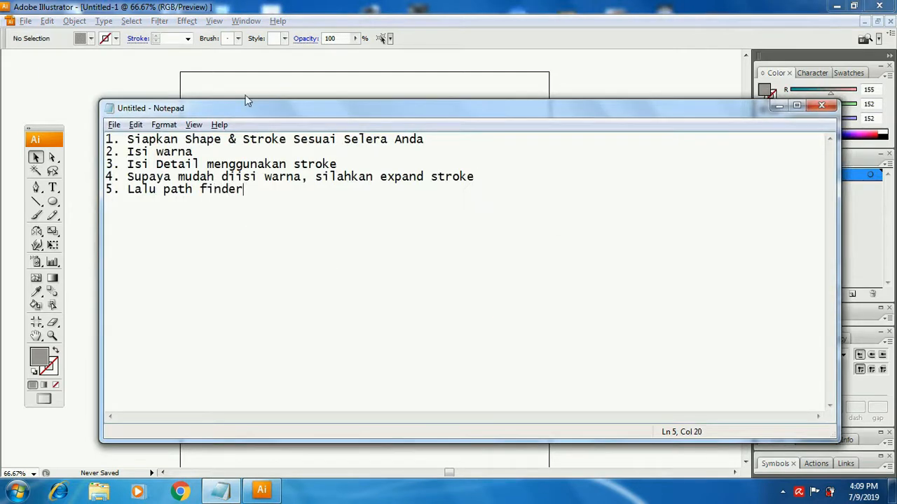
# - Return to Illustrator, select the whole expanded head and apply the Pathfinder Divide operation
pyautogui.hotkey('alt', 'Tab')
pyautogui.moveTo(241, 133); pyautogui.dragTo(713, 288)
pyautogui.click(705, 265)
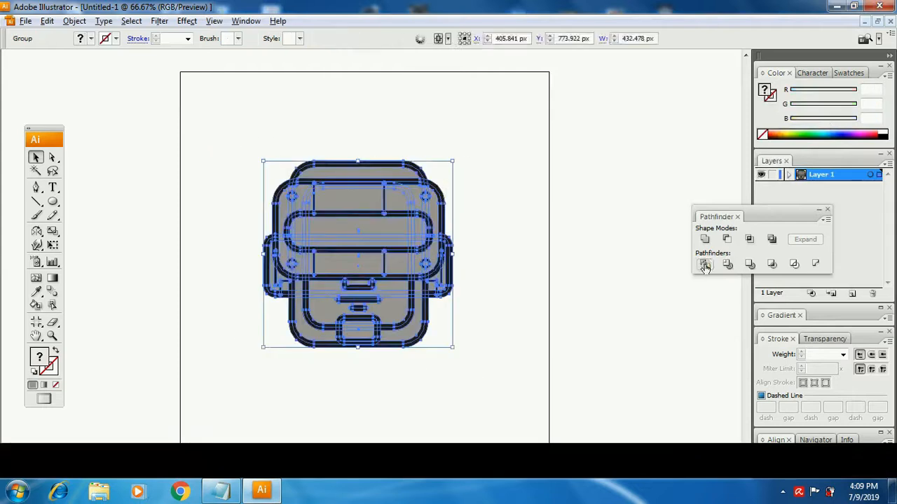
# - Switch to Notepad, add a comma after "path finder" and add the line "sekarang semua objek terpecah belah...."
pyautogui.click(500, 272)
pyautogui.press('z')
pyautogui.moveTo(297, 190); pyautogui.dragTo(407, 258)
pyautogui.keyDown('alt'); pyautogui.click(424, 232); pyautogui.keyUp('alt')
pyautogui.hotkey('ctrl', '1')
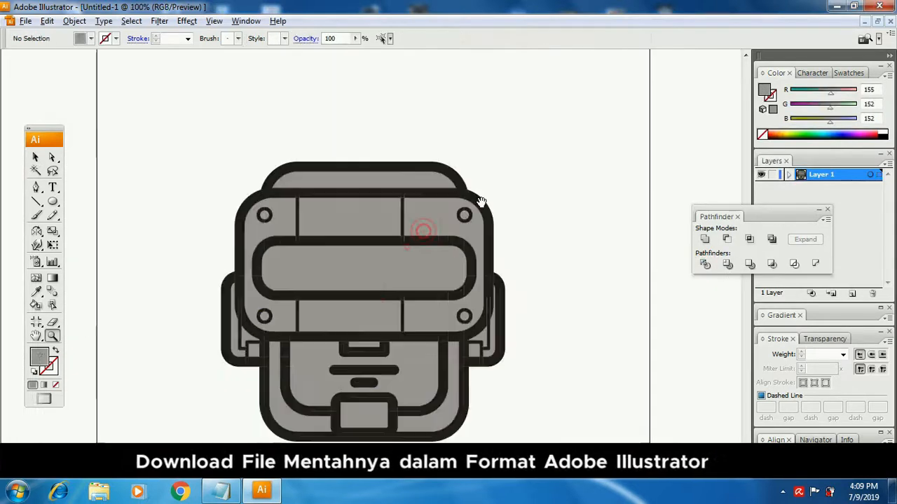
pyautogui.hotkey('alt', 'Tab')
pyautogui.write(', sek')
pyautogui.press('BackSpace')
pyautogui.press('BackSpace')
pyautogui.press('BackSpace')
pyautogui.press('Return')
pyautogui.write('sekarang')
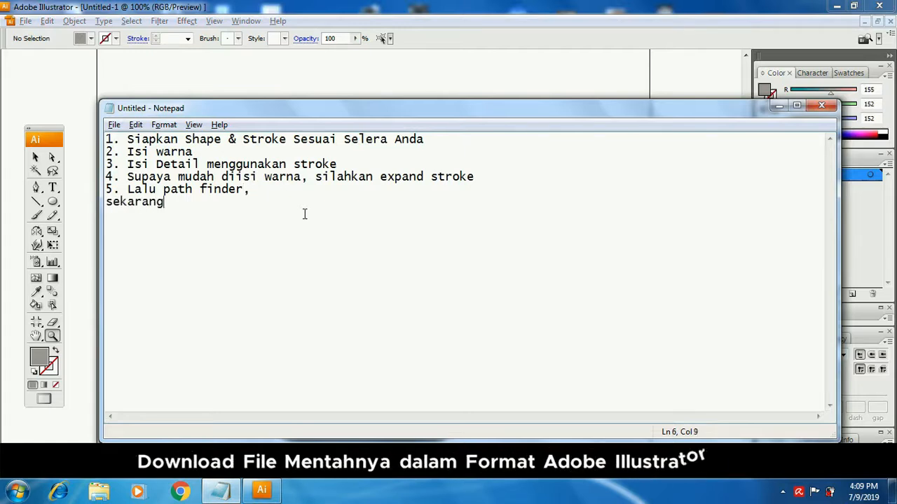
pyautogui.write(' semua objek terpeca')
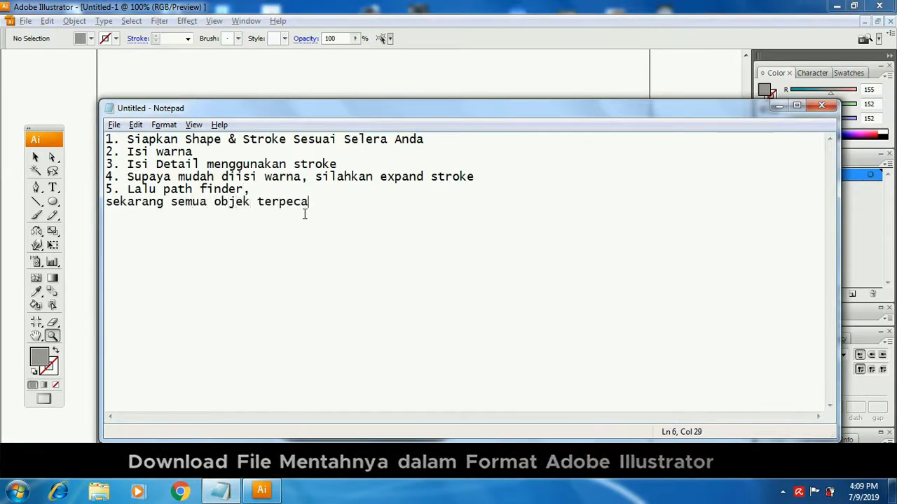
pyautogui.write('h belah....')
# - Return to Illustrator, select a piece of the divided head and ungroup it
pyautogui.hotkey('alt', 'Tab')
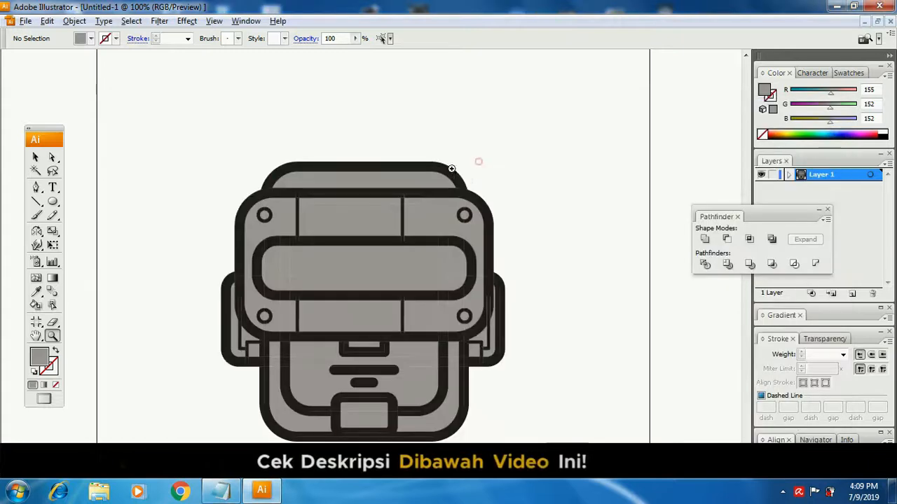
pyautogui.press('a')
pyautogui.click(434, 173)
pyautogui.press('v')
pyautogui.hotkey('ctrl', 'shift', 'g')
# - Pull the outline strips and grey fill of the head's top cap apart, and undo the moves
pyautogui.click(443, 138)
pyautogui.moveTo(413, 168); pyautogui.dragTo(434, 128)
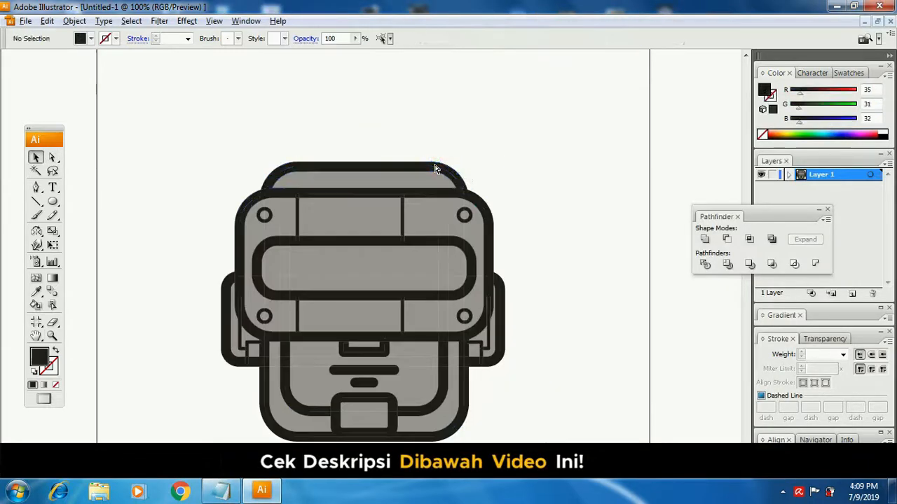
pyautogui.click(434, 173)
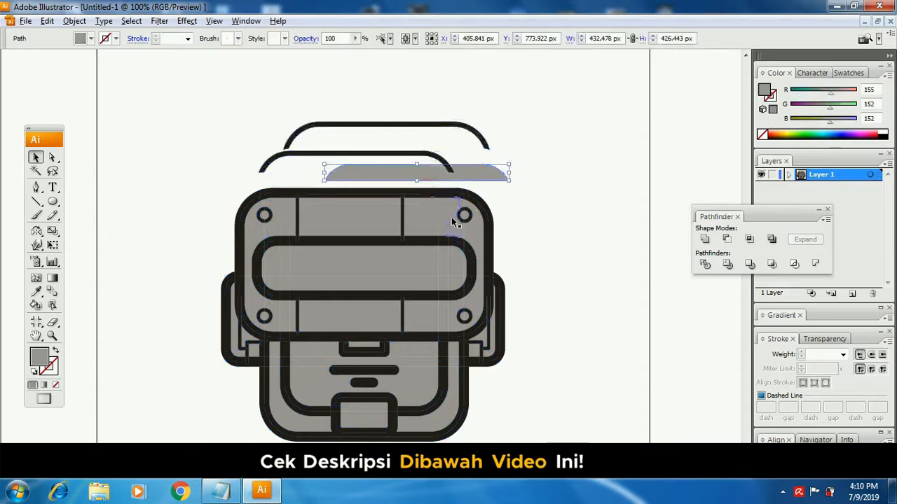
pyautogui.hotkey('ctrl', 'z')
pyautogui.click(535, 216)
# - Switch to Notepad and add the line "6. Pilih warna yang sama (hitam), lalu di union,"
pyautogui.hotkey('alt', 'Tab')
pyautogui.press('Return')
pyautogui.write('6. Pilih warna yang sama')
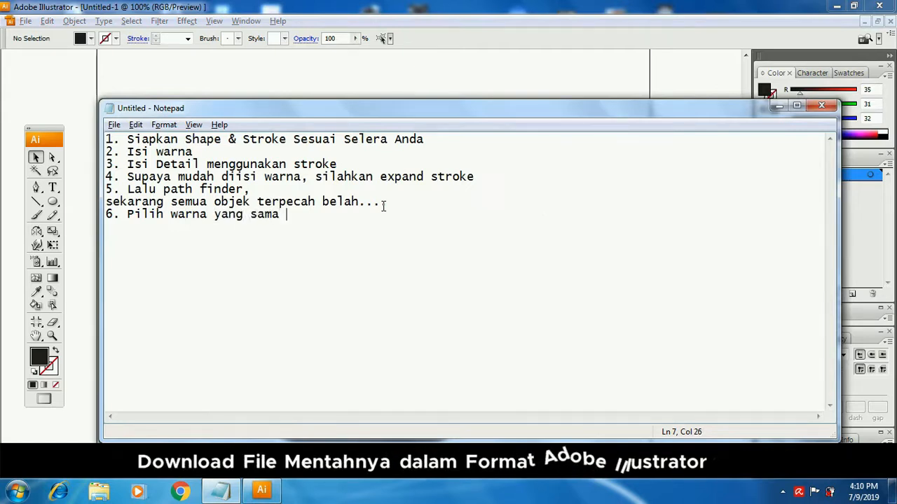
pyautogui.write('(hitam),')
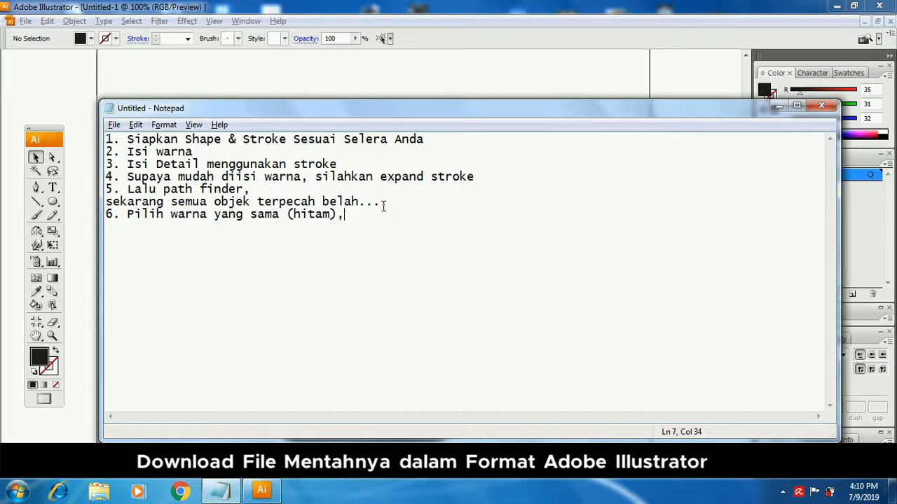
pyautogui.write(' lalu di union')
pyautogui.moveTo(128, 214); pyautogui.dragTo(441, 276)
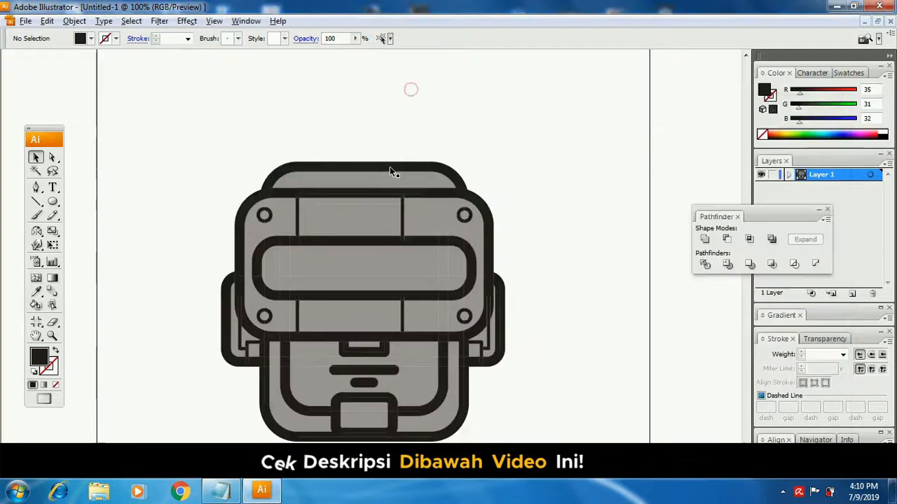
# - In Illustrator, select all pieces with the same black fill colour, unite them with Pathfinder's Add to shape area and expand the result
pyautogui.press('a')
pyautogui.click(390, 168)
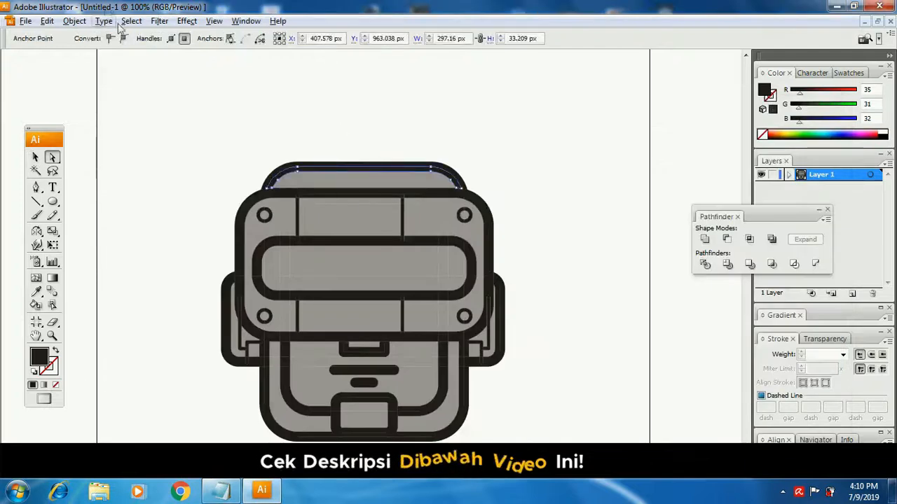
pyautogui.click(131, 21)
pyautogui.moveTo(160, 139)
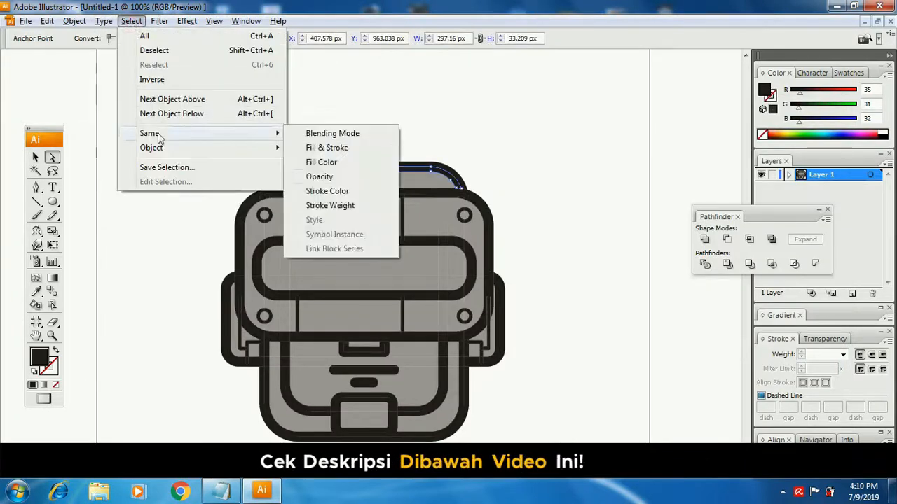
pyautogui.click(339, 165)
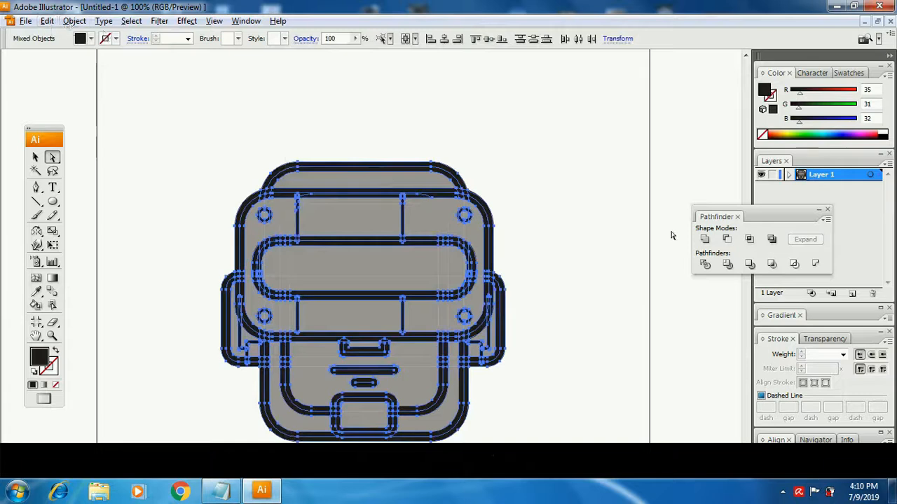
pyautogui.click(705, 238)
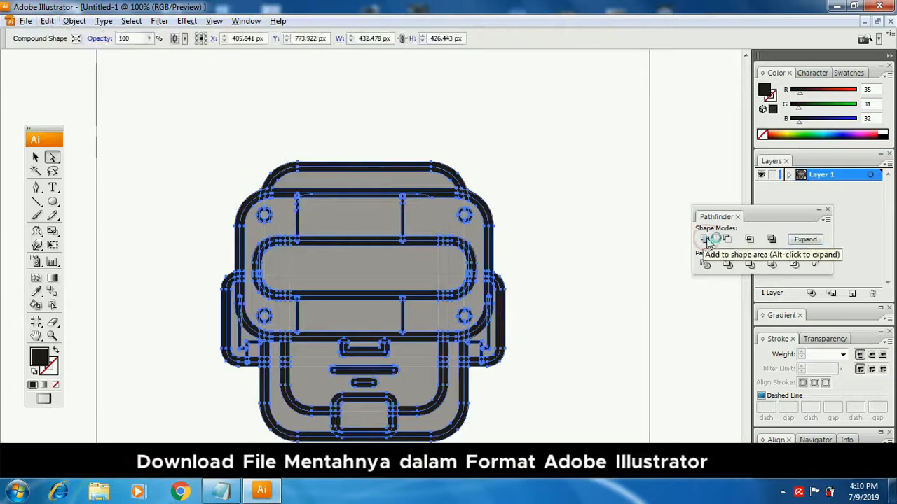
pyautogui.click(810, 242)
pyautogui.click(546, 202)
pyautogui.moveTo(546, 201); pyautogui.dragTo(583, 182)
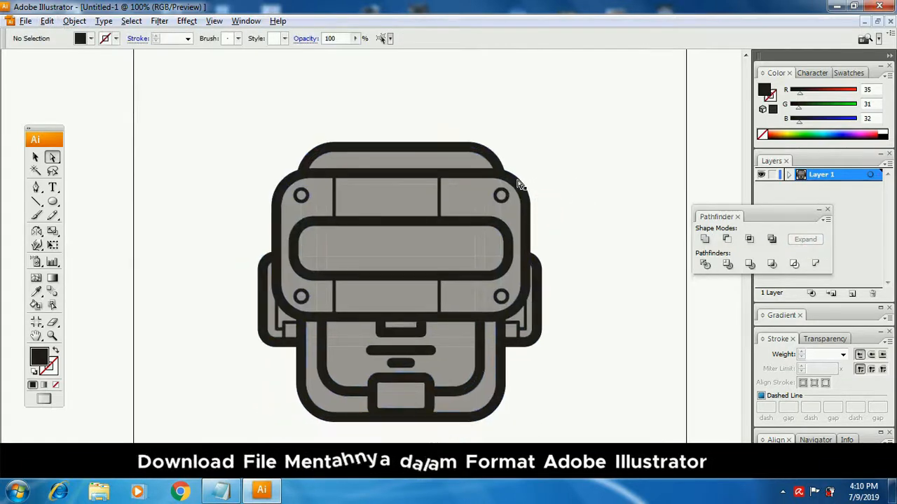
pyautogui.click(518, 185)
# - Switch to Notepad and add the line "Sekarang warna hitam menyatu..."
pyautogui.hotkey('alt', 'Tab')
pyautogui.click(450, 215)
pyautogui.write('Sekarang warna hita')
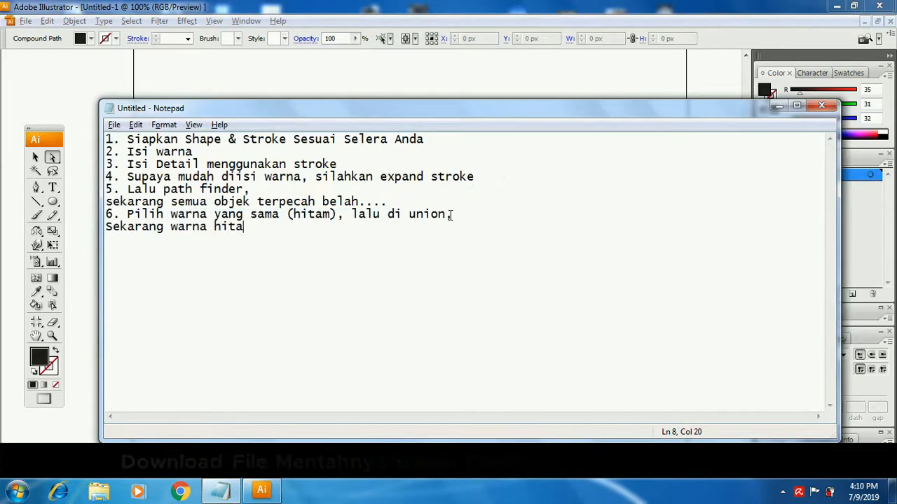
pyautogui.write('m menyatu...')
# - Return to Illustrator, move the united black outline away from the head twice and undo each move
pyautogui.hotkey('alt', 'Tab')
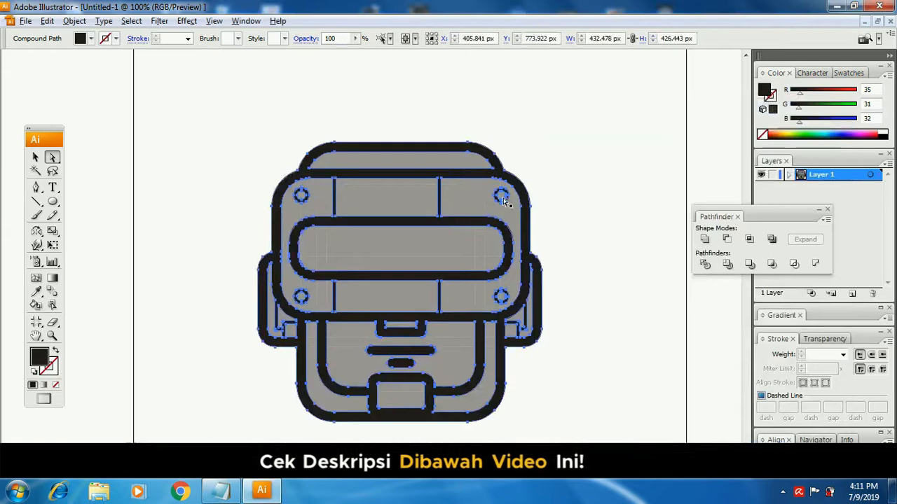
pyautogui.click(569, 169)
pyautogui.moveTo(520, 175); pyautogui.dragTo(550, 148)
pyautogui.hotkey('ctrl', 'z')
pyautogui.moveTo(509, 176); pyautogui.dragTo(380, 235)
pyautogui.hotkey('ctrl', 'z')
# - Select the grey pieces that share the visor piece's fill colour
pyautogui.press('a')
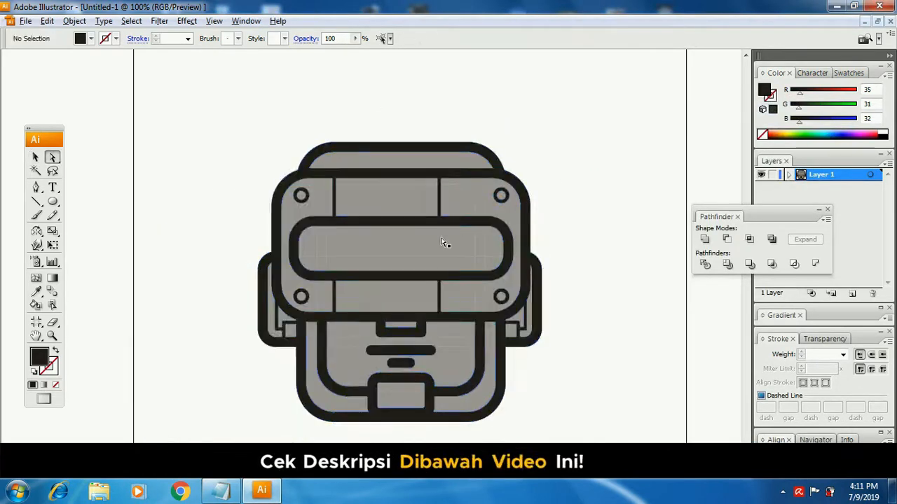
pyautogui.click(452, 236)
pyautogui.click(131, 21)
pyautogui.moveTo(150, 132)
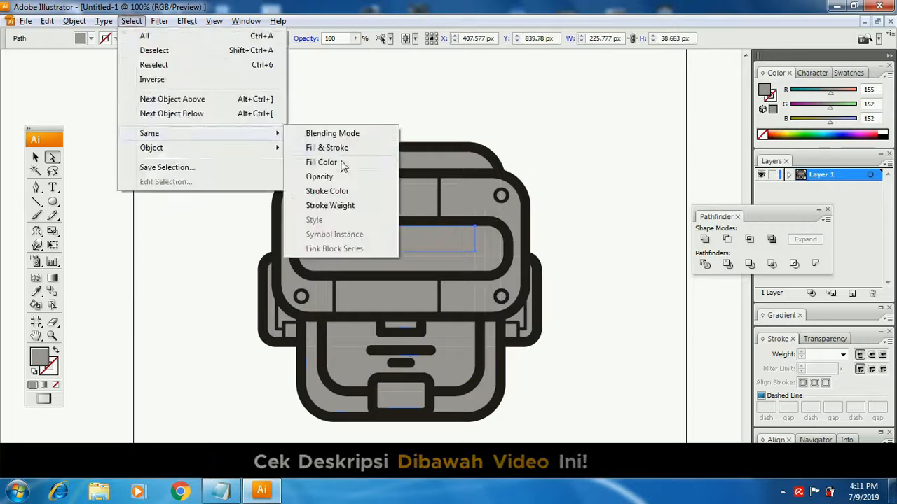
pyautogui.click(330, 164)
# - Switch to Notepad and add "7. Pilih warn abu-abu, satukan dengan union, lalu pisahkan lagi dengan pathfinder..." and "untuk memudahkan mengganti warna..." on separate lines
pyautogui.hotkey('alt', 'Tab')
pyautogui.press('Return')
pyautogui.write('7. Pilih warn abu-abu')
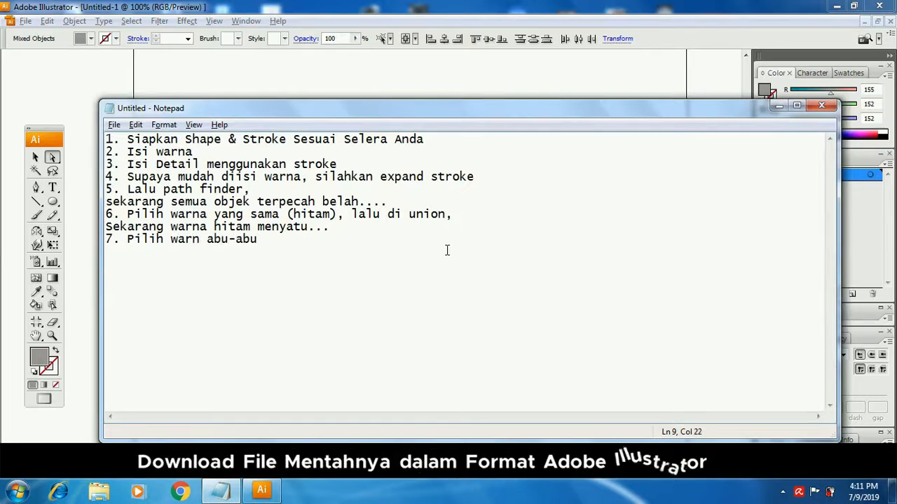
pyautogui.write('engan ')
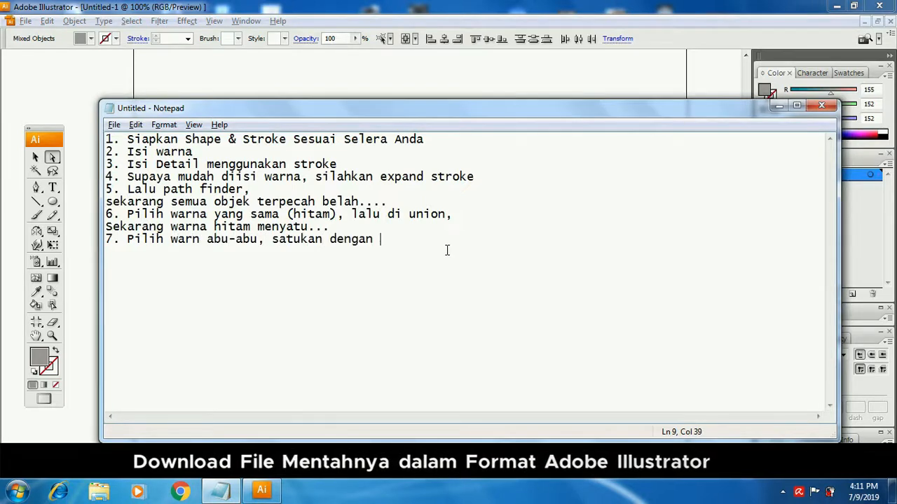
pyautogui.write('union, lalu pisahkan lagi dengan pathfinder')
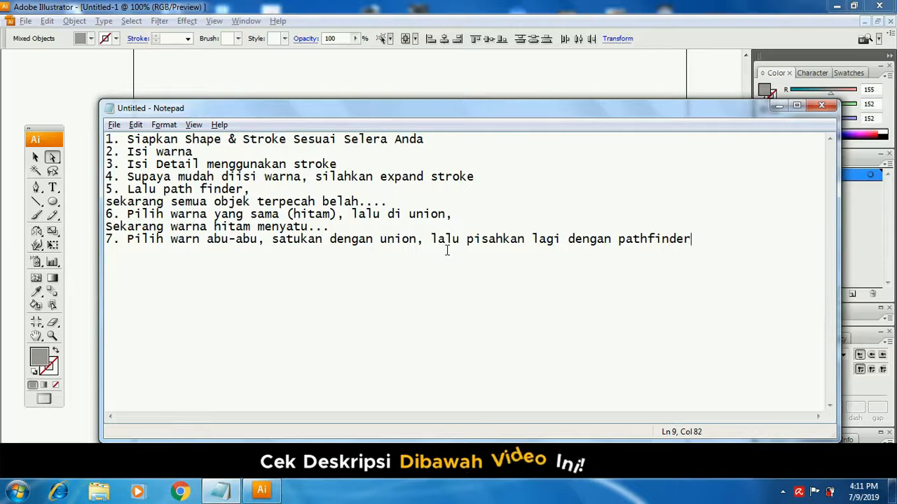
pyautogui.write('uk memudahkan mengganti warna...')
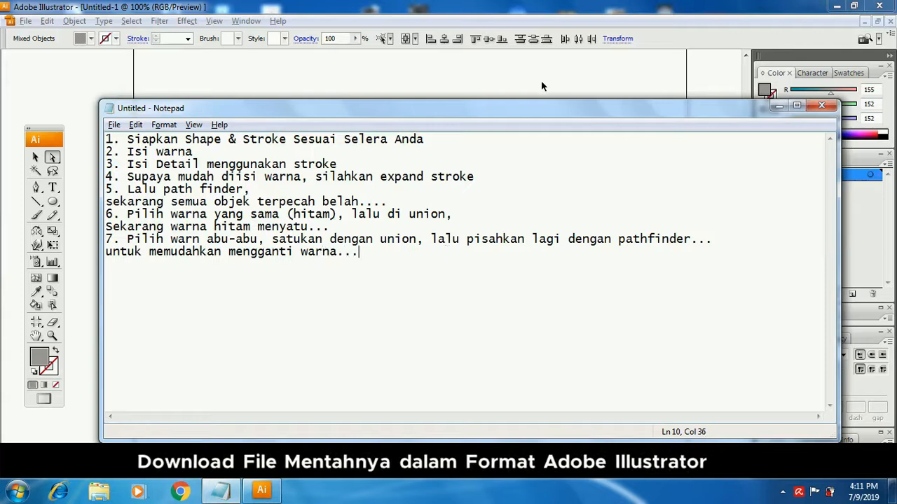
# - In Illustrator, select all pieces with the same grey fill, unite and expand them, and separate the result with Pathfinder Divide
pyautogui.click(541, 86)
pyautogui.click(432, 240)
pyautogui.click(131, 20)
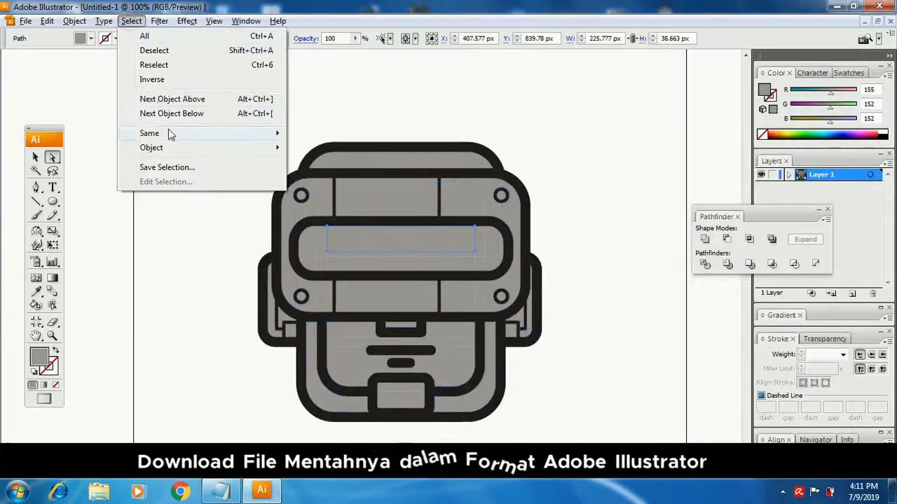
pyautogui.moveTo(170, 134)
pyautogui.click(335, 162)
pyautogui.click(704, 239)
pyautogui.click(806, 239)
pyautogui.click(706, 266)
pyautogui.click(640, 283)
# - Move the visor fill and the right side panel fill out of the head and undo both moves
pyautogui.moveTo(457, 256); pyautogui.dragTo(567, 214)
pyautogui.hotkey('ctrl', 'z')
pyautogui.moveTo(478, 207); pyautogui.dragTo(562, 170)
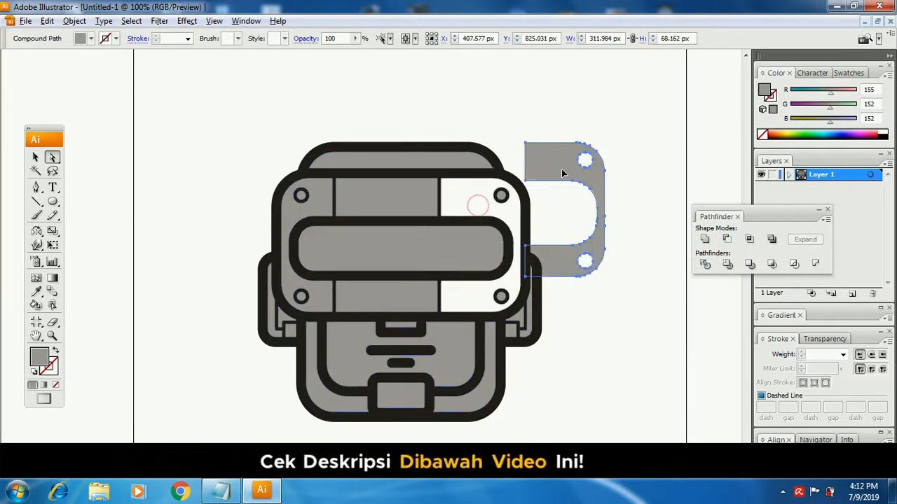
pyautogui.hotkey('ctrl', 'z')
pyautogui.click(563, 140)
pyautogui.moveTo(464, 187); pyautogui.dragTo(470, 173)
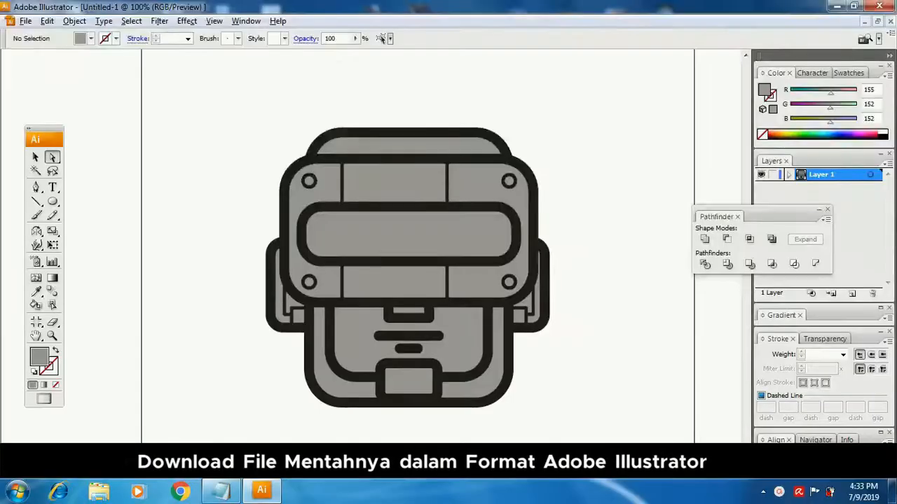
# - Switch to Notepad and add the line "8. Kalau sudah begini, setuap bagian akan mudah untuk di warnai"
pyautogui.hotkey('alt', 'Tab')
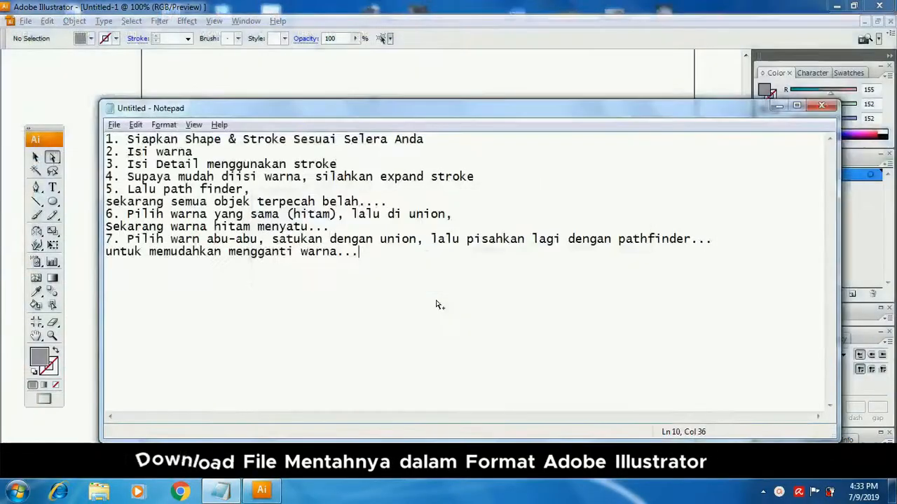
pyautogui.write('8. kl')
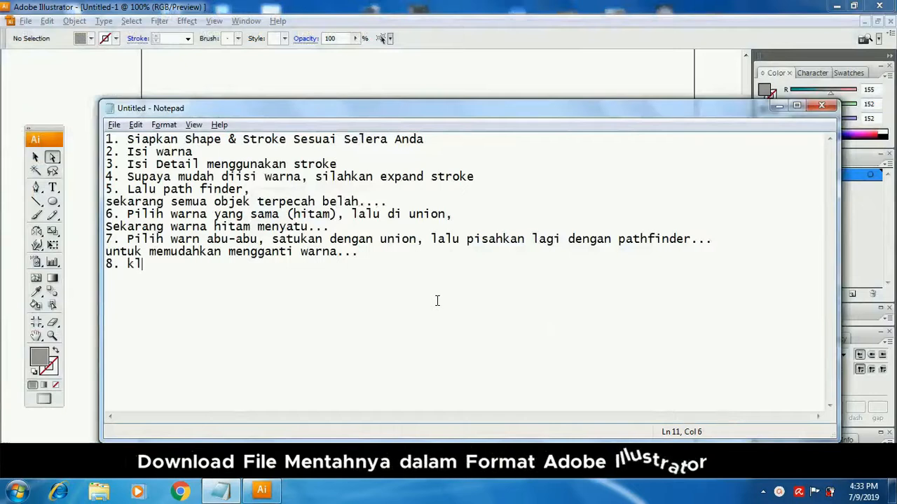
pyautogui.write('lau su')
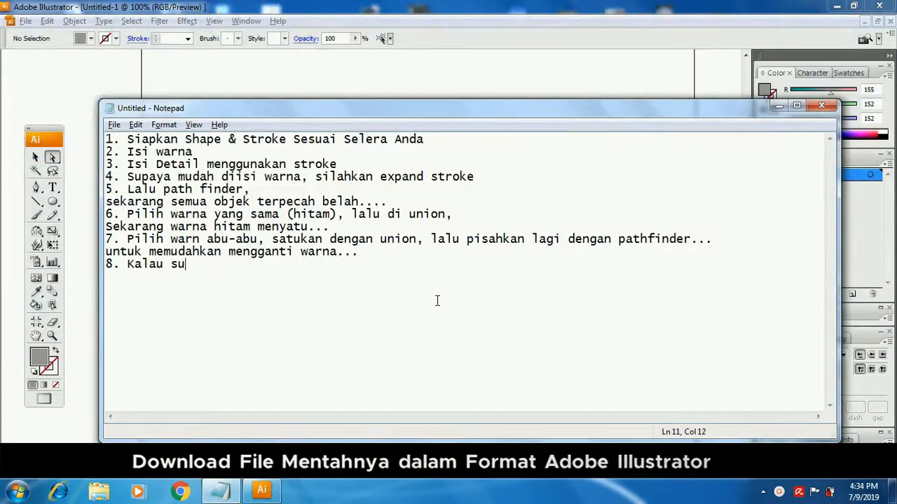
pyautogui.write('dah begini, setuap bagian akan mudah untu')
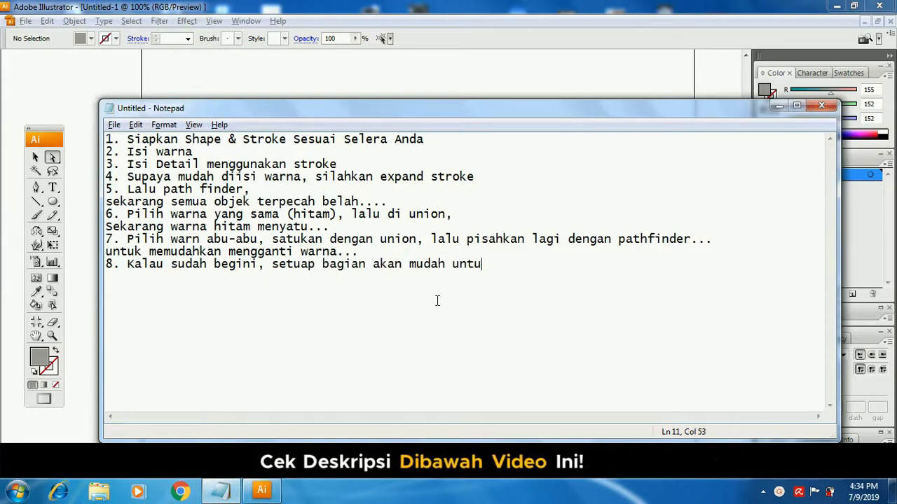
pyautogui.write('nai')
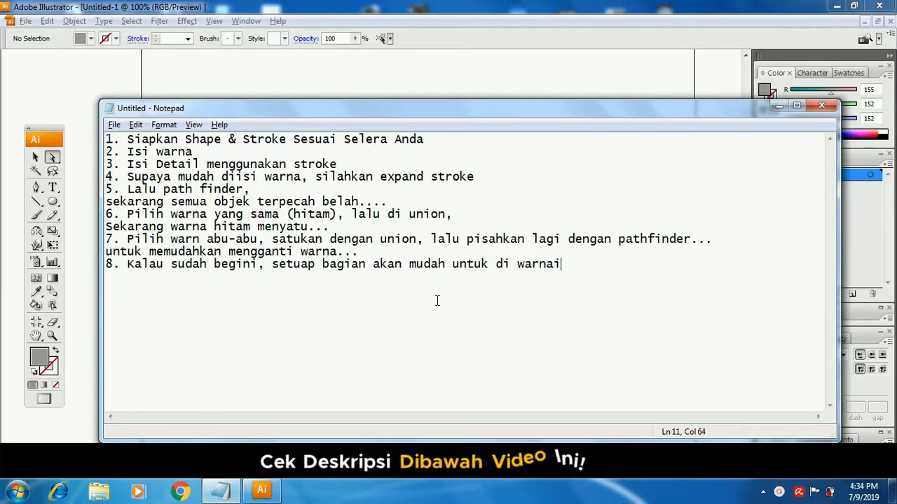
# - Return to Illustrator, move individual grey fills such as the visor and top cap out of place, and undo the moves
pyautogui.hotkey('alt', 'Tab')
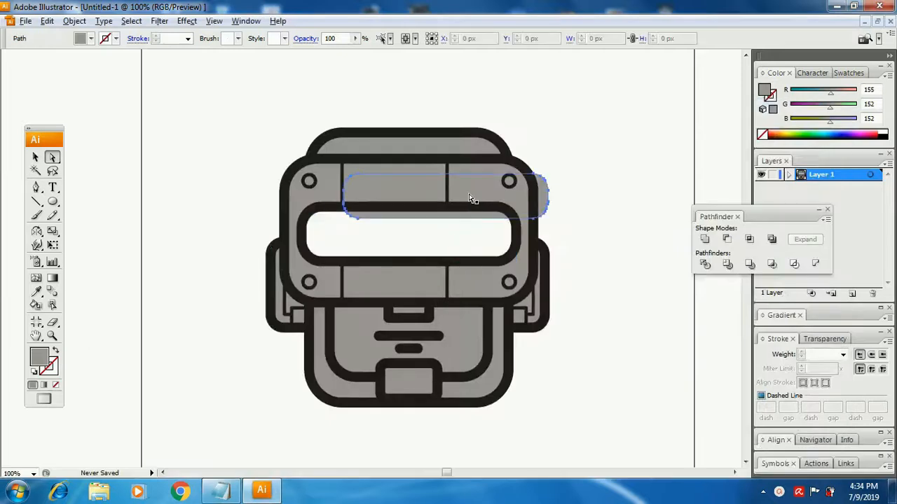
pyautogui.click(476, 187)
pyautogui.click(392, 184)
pyautogui.moveTo(380, 151); pyautogui.dragTo(415, 128)
pyautogui.hotkey('ctrl', 'z')
# - Select the grey area around the mouth and set its fill to orange-yellow, R 249, G 186, B 6
pyautogui.moveTo(410, 242); pyautogui.dragTo(458, 227)
pyautogui.keyDown('ctrl'); pyautogui.keyDown('alt'); pyautogui.click(447, 233); pyautogui.keyUp('alt'); pyautogui.keyUp('ctrl')
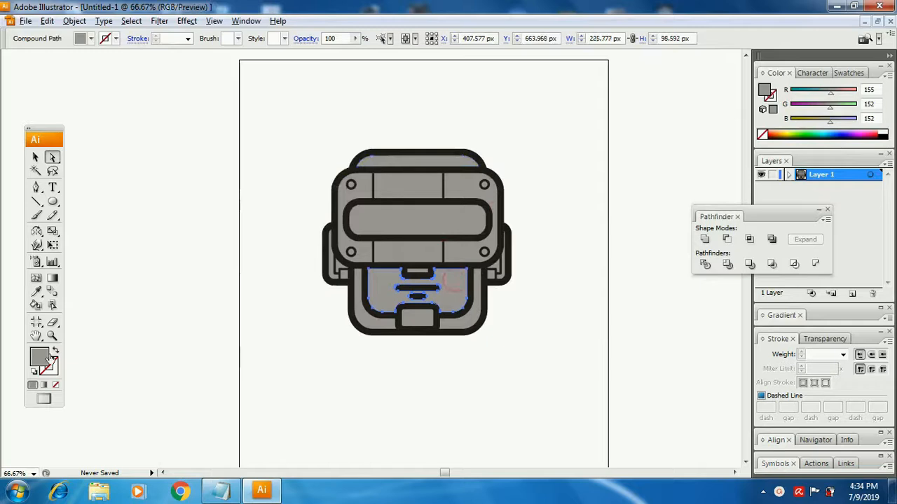
pyautogui.doubleClick(43, 356)
pyautogui.moveTo(467, 305); pyautogui.dragTo(467, 309)
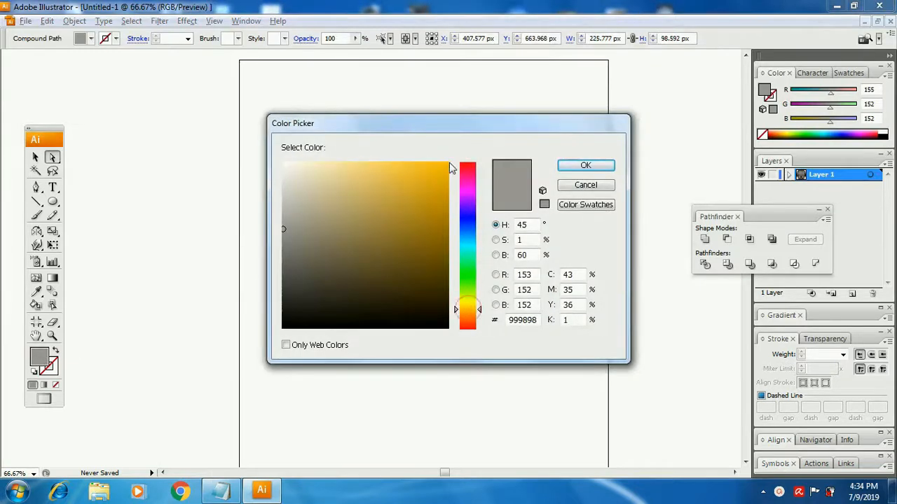
pyautogui.click(586, 165)
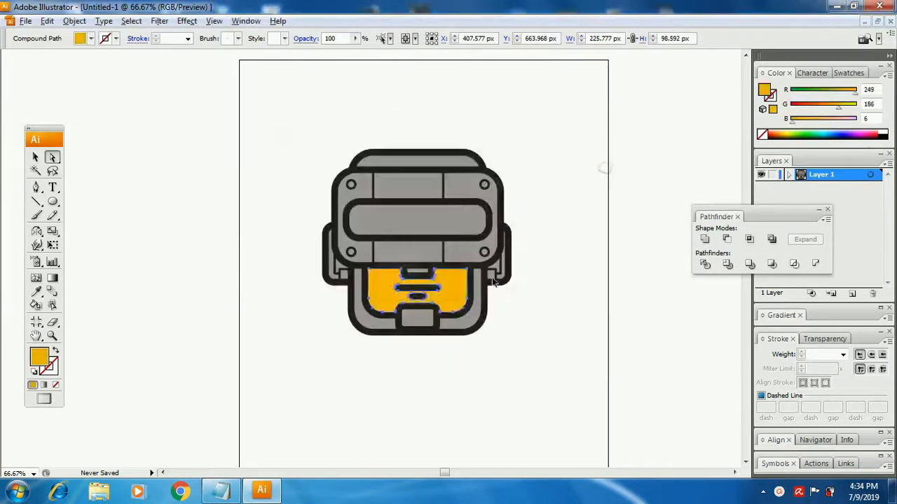
# - Lighten the face area's fill to a pale orange-yellow, R 252, G 209, B 101, and deselect it
pyautogui.doubleClick(40, 357)
pyautogui.click(383, 162)
pyautogui.click(580, 167)
pyautogui.click(578, 166)
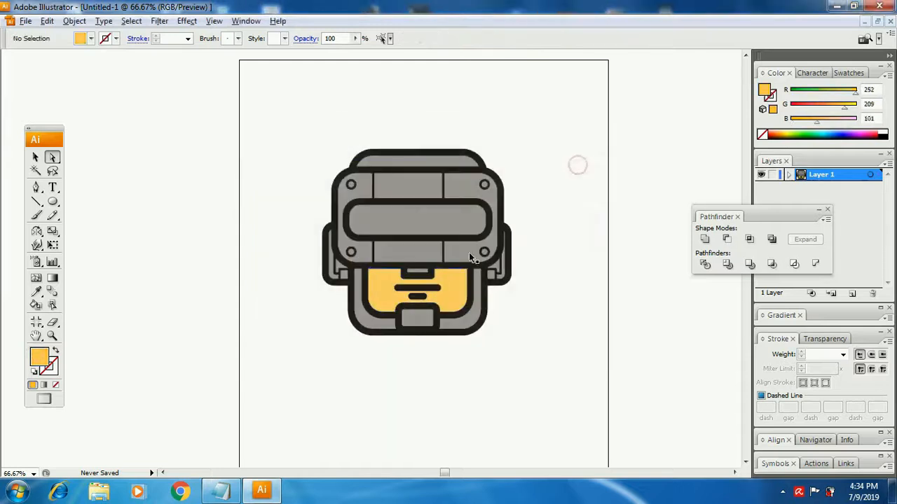
# - Select the small grey nose rectangle and match its fill to the face's pale orange-yellow
pyautogui.press('z')
pyautogui.click(442, 286)
pyautogui.moveTo(317, 207); pyautogui.dragTo(373, 285)
pyautogui.press('a')
pyautogui.click(346, 203)
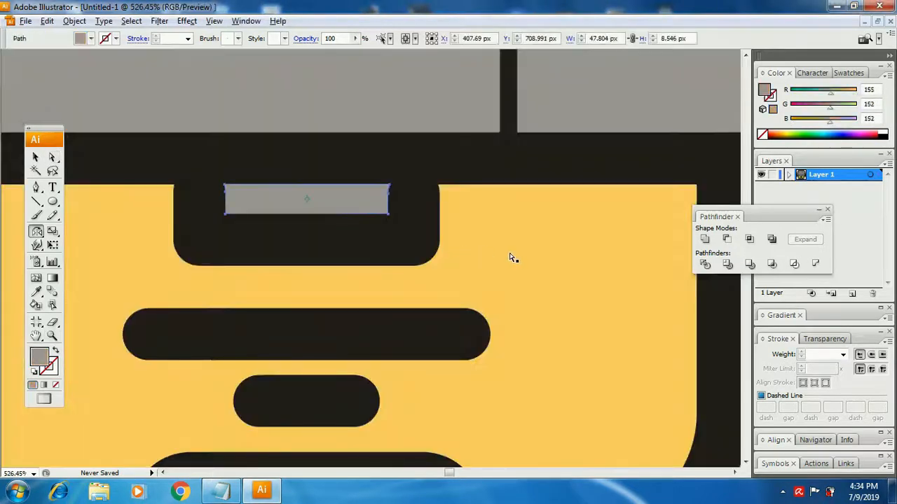
# - Select the helmet's left side panel and darken its fill to grey, R 104, G 103, B 103
pyautogui.press('z')
pyautogui.keyDown('alt'); pyautogui.click(391, 274); pyautogui.keyUp('alt')
pyautogui.keyDown('alt'); pyautogui.click(391, 274); pyautogui.keyUp('alt')
pyautogui.keyDown('alt'); pyautogui.click(391, 274); pyautogui.keyUp('alt')
pyautogui.click(392, 275)
pyautogui.moveTo(328, 168); pyautogui.dragTo(437, 292)
pyautogui.press('a')
pyautogui.click(357, 210)
pyautogui.doubleClick(38, 357)
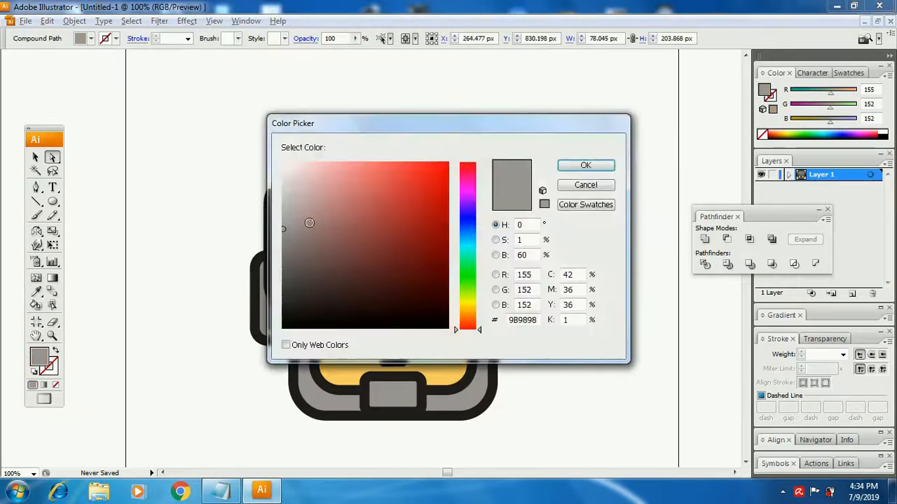
pyautogui.click(283, 245)
pyautogui.click(586, 165)
pyautogui.click(303, 211)
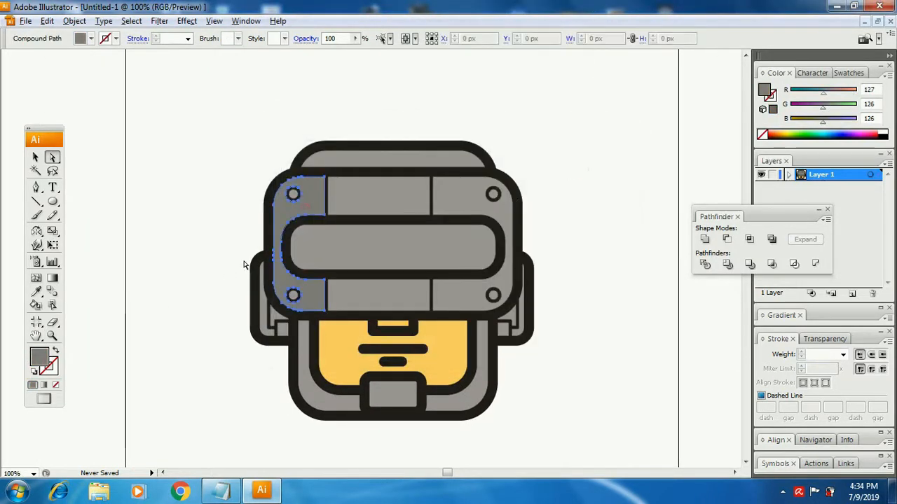
pyautogui.doubleClick(39, 358)
pyautogui.click(288, 256)
pyautogui.click(577, 169)
# - Match the helmet's right side panel to the darker grey fill of the left side panel
pyautogui.click(482, 213)
pyautogui.press('i')
pyautogui.click(320, 204)
# - Try matching the top cap's fill to the black outline colour and undo the change
pyautogui.press('a')
pyautogui.click(369, 162)
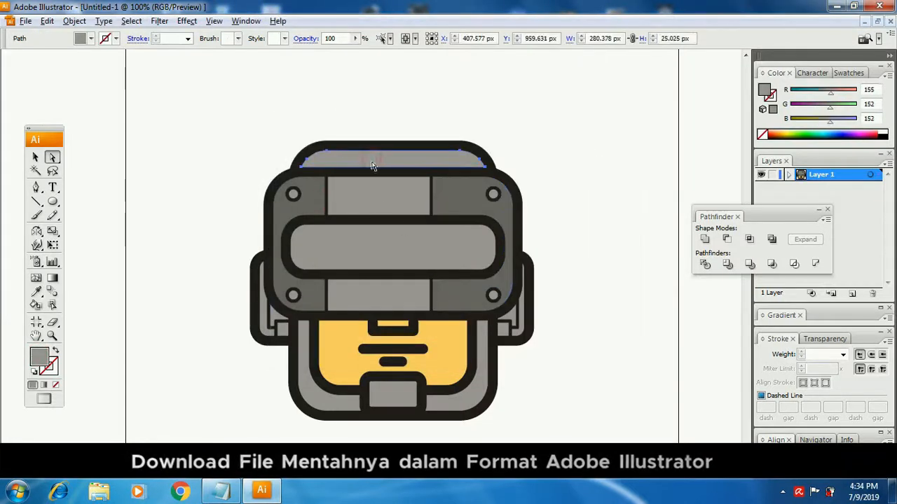
pyautogui.press('i')
pyautogui.click(476, 325)
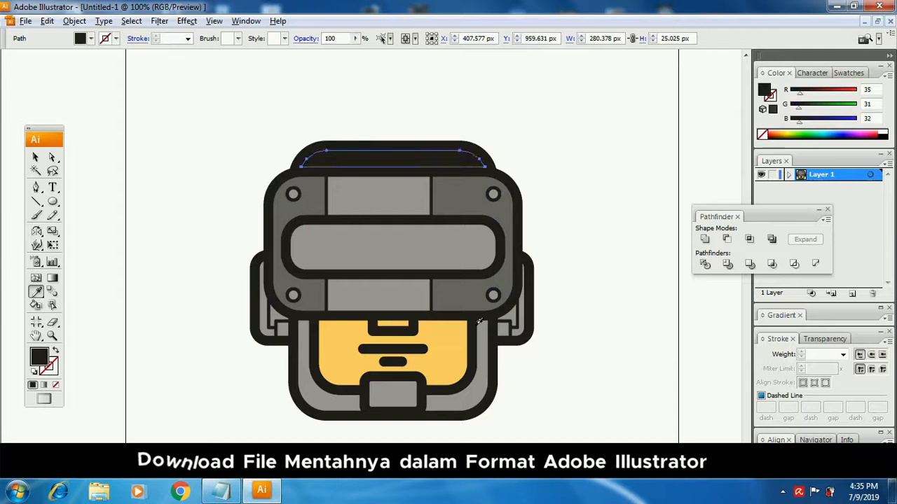
pyautogui.hotkey('ctrl', 'shift', 'a')
pyautogui.press('z')
pyautogui.hotkey('ctrl', 'z')
# - Darken the top cap's fill to grey, R 99, G 97, B 97, and deselect it
pyautogui.hotkey('ctrl', 'shift', 'a')
pyautogui.click(428, 207)
pyautogui.moveTo(429, 208); pyautogui.dragTo(548, 99)
pyautogui.press('a')
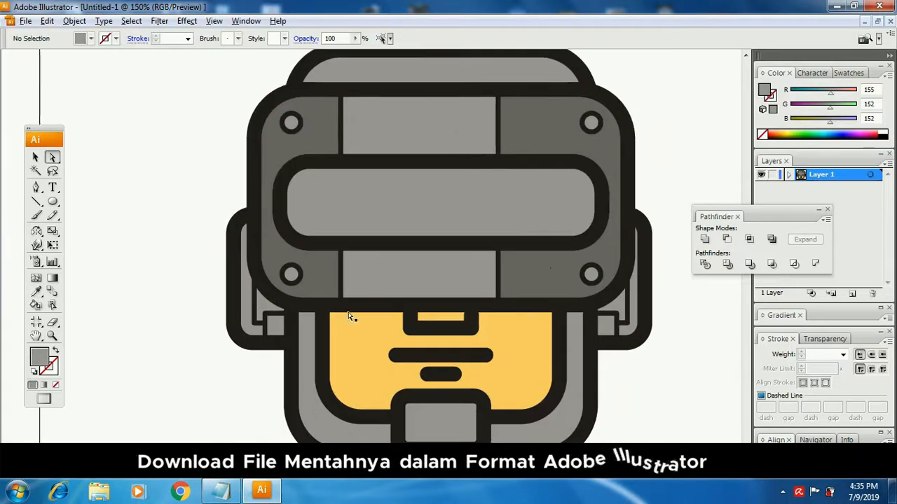
pyautogui.click(456, 75)
pyautogui.doubleClick(39, 358)
pyautogui.click(289, 262)
pyautogui.click(583, 166)
pyautogui.hotkey('ctrl', 'shift', 'a')
# - Select the left ear's inner corner piece and sample the visor's light grey onto it
pyautogui.press('z')
pyautogui.keyDown('alt'); pyautogui.click(433, 251); pyautogui.keyUp('alt')
pyautogui.moveTo(393, 313); pyautogui.dragTo(356, 283)
pyautogui.click(357, 282)
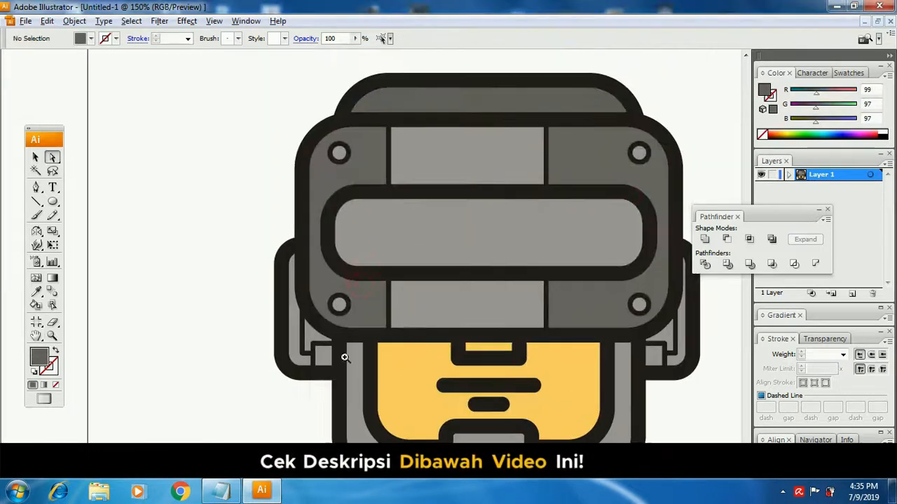
pyautogui.click(310, 344)
pyautogui.press('i')
pyautogui.click(536, 221)
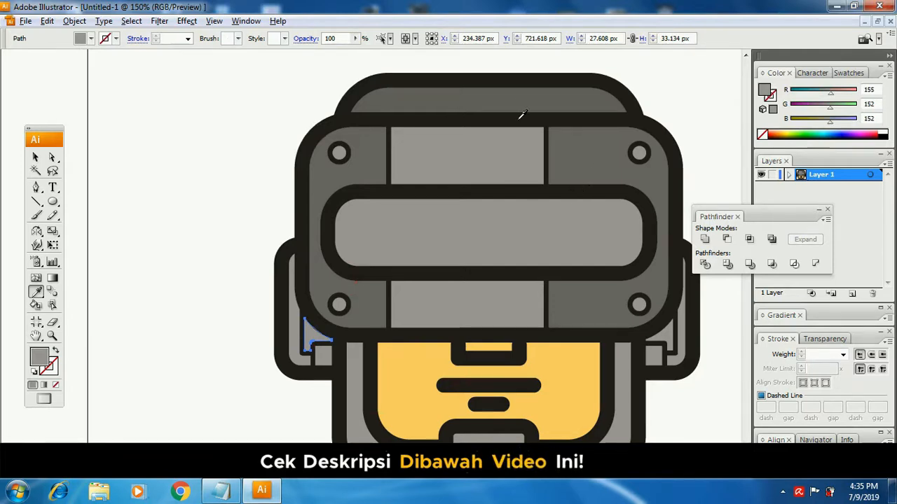
# - Try a dark grey fill, R 58, G 58, B 58, on the top cap and undo it
pyautogui.press('a')
pyautogui.click(491, 98)
pyautogui.doubleClick(39, 359)
pyautogui.click(281, 292)
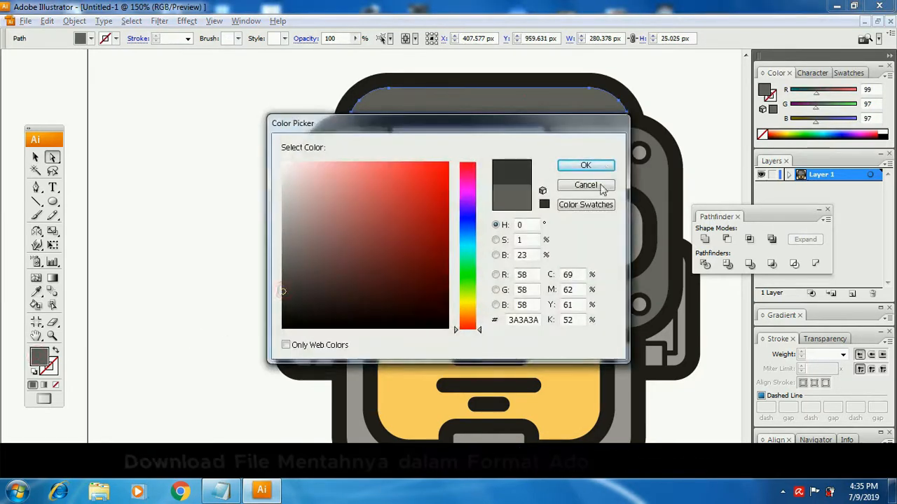
pyautogui.click(583, 166)
pyautogui.hotkey('ctrl', 'shift', 'a')
pyautogui.hotkey('ctrl', 'z')
# - Set the top cap's fill to dark grey, R 66, G 66, B 66, and deselect it
pyautogui.doubleClick(39, 358)
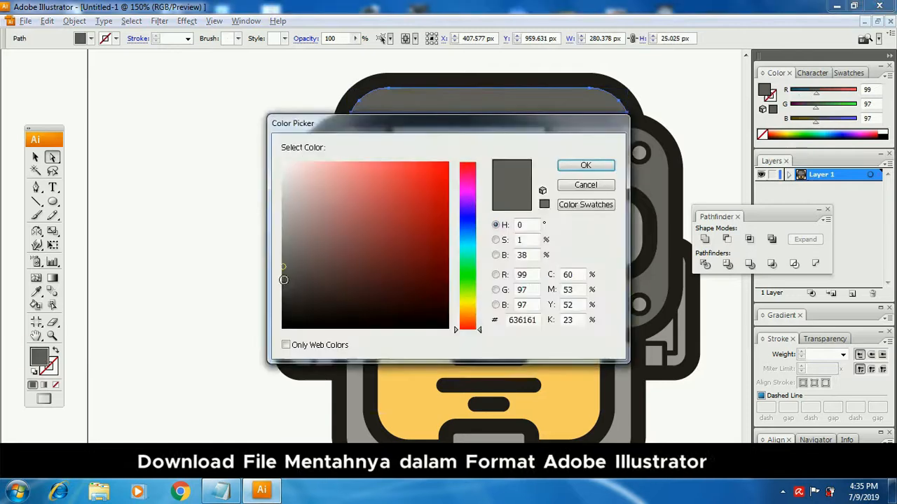
pyautogui.click(573, 169)
pyautogui.hotkey('ctrl', 'shift', 'a')
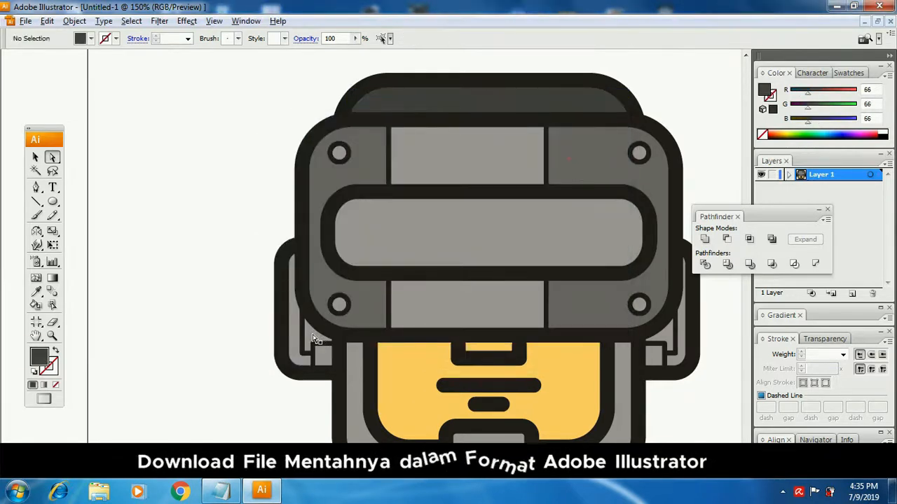
# - Match the left ear's inner corner to the top cap and both small ear squares to the side panels' grey
pyautogui.click(337, 328)
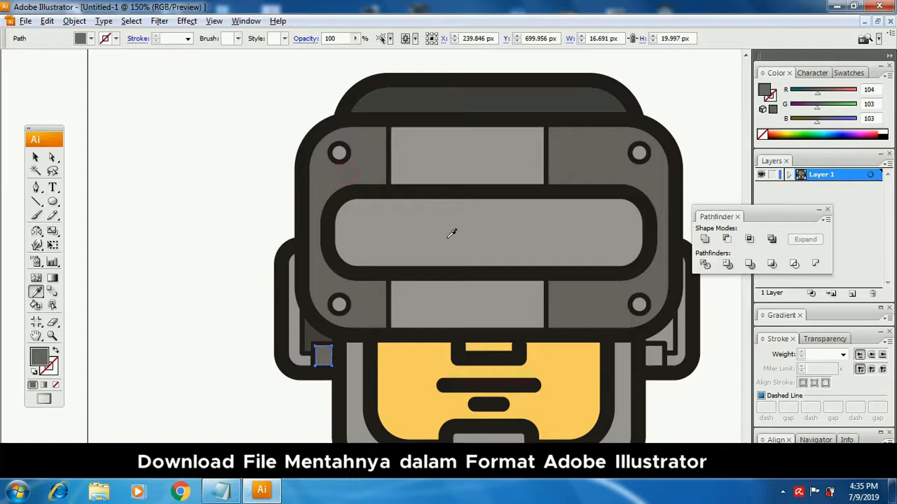
pyautogui.hotkey('ctrl', 'shift', 'a')
pyautogui.moveTo(527, 293); pyautogui.dragTo(425, 286)
pyautogui.press('a')
pyautogui.click(551, 353)
pyautogui.press('i')
pyautogui.click(558, 266)
pyautogui.hotkey('ctrl', 'shift', 'a')
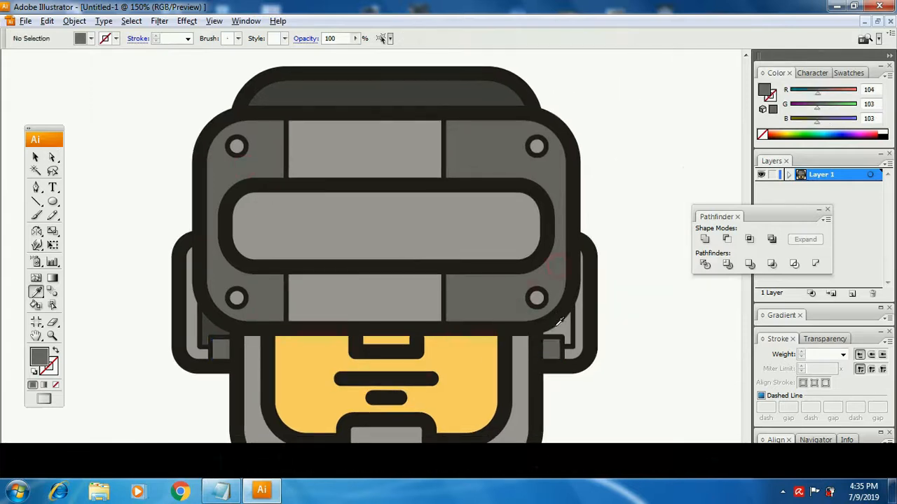
# - Match the right ear's inner corner piece to the top cap's dark grey and deselect it
pyautogui.press('i')
pyautogui.click(478, 91)
pyautogui.hotkey('ctrl', 'shift', 'a')
# - Select the chin rectangle and match its fill to the side panels' grey, R 104, G 103, B 103
pyautogui.moveTo(499, 269); pyautogui.dragTo(591, 173)
pyautogui.press('a')
pyautogui.click(480, 348)
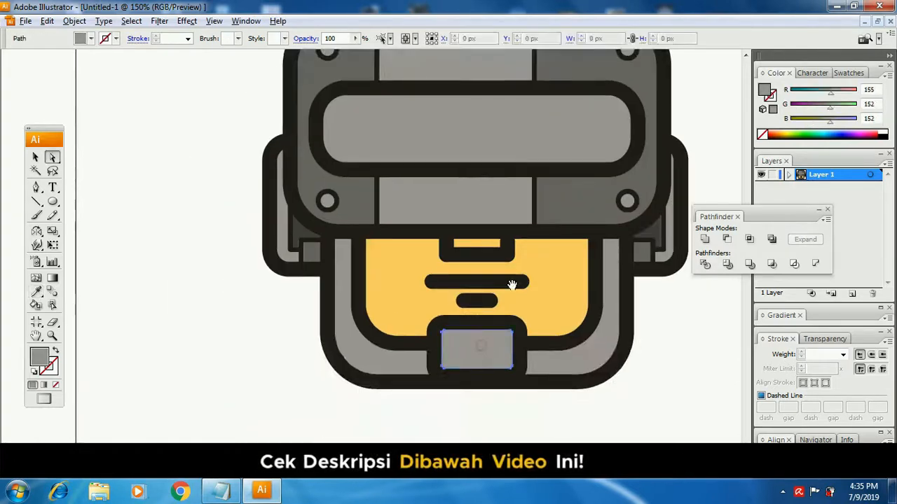
pyautogui.moveTo(514, 282); pyautogui.dragTo(481, 362)
pyautogui.press('i')
pyautogui.click(549, 145)
pyautogui.hotkey('ctrl', 'shift', 'a')
# - Select the four corner screw circles and match their fill to the top cap's dark grey
pyautogui.press('z')
pyautogui.keyDown('alt'); pyautogui.click(480, 246); pyautogui.keyUp('alt')
pyautogui.click(320, 219)
pyautogui.press('a')
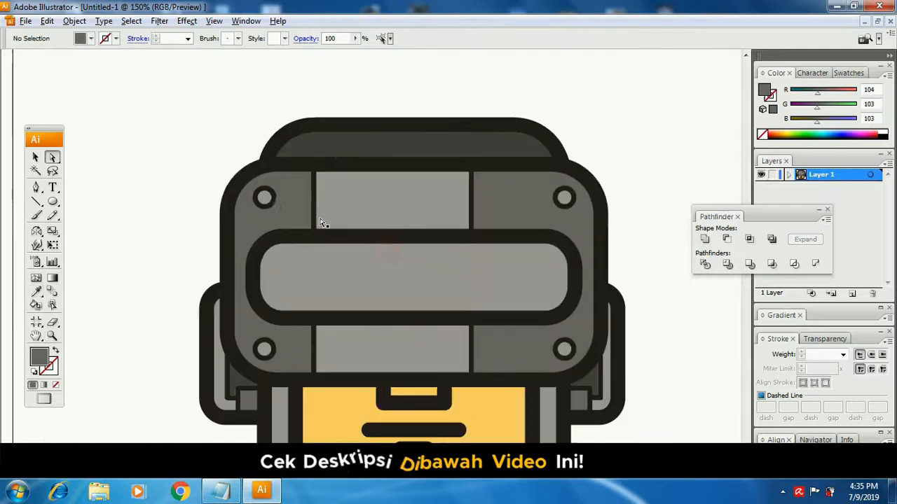
pyautogui.click(262, 200)
pyautogui.keyDown('shift'); pyautogui.click(264, 350); pyautogui.keyUp('shift')
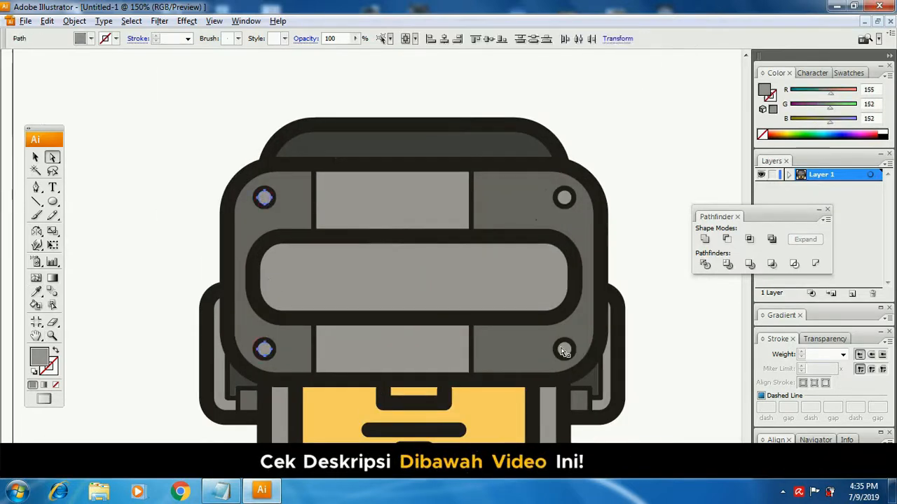
pyautogui.moveTo(498, 262); pyautogui.dragTo(493, 221)
pyautogui.press('i')
pyautogui.click(554, 180)
pyautogui.click(542, 112)
pyautogui.hotkey('ctrl', 'shift', 'a')
# - Select the visor and match its fill to the black outline colour, R 35, G 31, B 32
pyautogui.keyDown('ctrl'); pyautogui.click(492, 221); pyautogui.keyUp('ctrl')
pyautogui.click(550, 94)
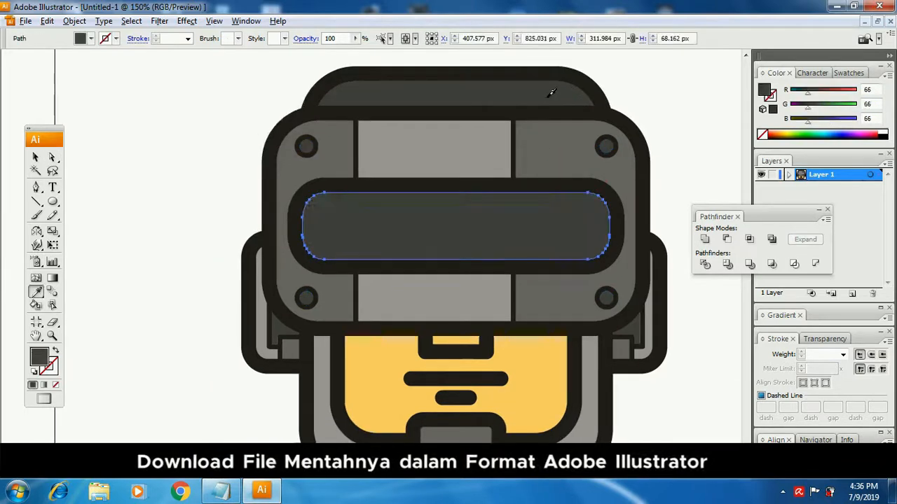
pyautogui.click(596, 96)
pyautogui.hotkey('ctrl', 'shift', 'a')
# - Draw a narrow vertical rectangle on the visor and fill it with white
pyautogui.press('z')
pyautogui.keyDown('alt'); pyautogui.click(500, 234); pyautogui.keyUp('alt')
pyautogui.keyDown('alt'); pyautogui.click(501, 234); pyautogui.keyUp('alt')
pyautogui.click(397, 300)
pyautogui.click(397, 300)
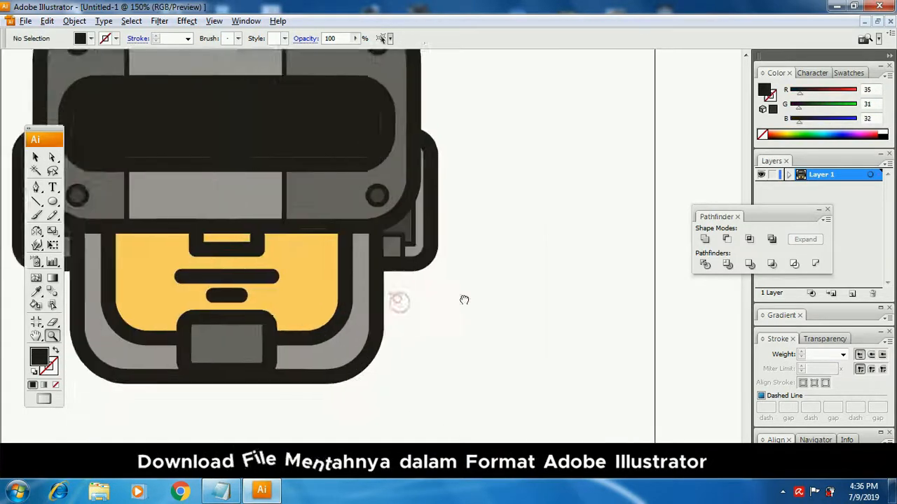
pyautogui.moveTo(464, 300); pyautogui.dragTo(646, 374)
pyautogui.moveTo(53, 201); pyautogui.dragTo(105, 216)
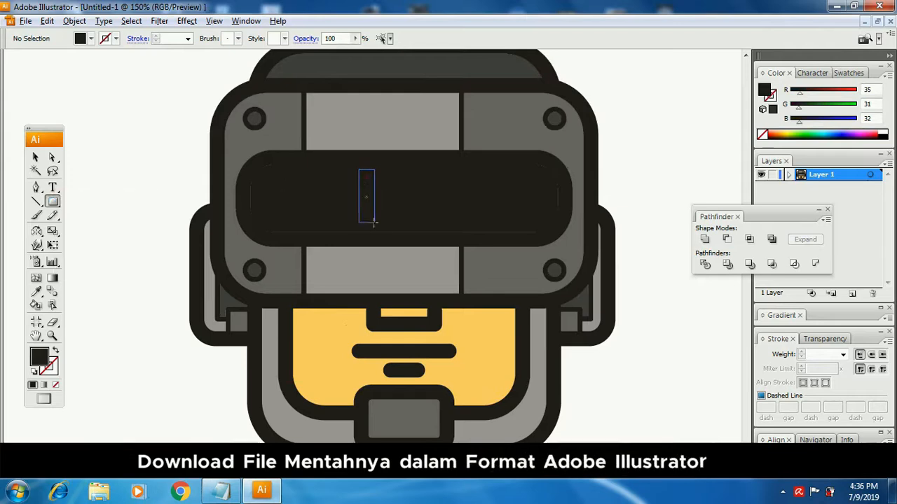
pyautogui.moveTo(382, 232); pyautogui.dragTo(382, 231)
pyautogui.press('i')
pyautogui.click(630, 136)
pyautogui.hotkey('ctrl', 'shift', 'a')
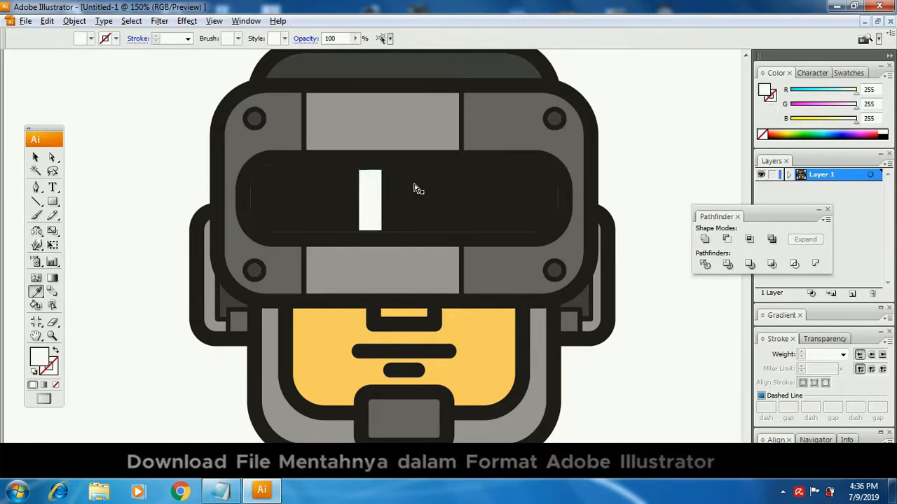
# - Slant the white rectangle rightward by moving its corners and build three parallel bars of decreasing width
pyautogui.press('a')
pyautogui.click(382, 170)
pyautogui.click(360, 172)
pyautogui.moveTo(376, 172); pyautogui.dragTo(433, 195)
pyautogui.moveTo(417, 231)
pyautogui.mouseDown()
pyautogui.moveTo(409, 208)
pyautogui.moveTo(431, 208)
pyautogui.moveTo(424, 233)
pyautogui.mouseUp()
pyautogui.hotkey('ctrl', 'shift', 'a')
pyautogui.click(442, 181)
pyautogui.hotkey('ctrl', 'shift', 'a')
# - Select the three slanted white bars, move them to the visor's right half, and scale them down slightly
pyautogui.click(422, 212)
pyautogui.keyDown('shift'); pyautogui.click(404, 205); pyautogui.keyUp('shift')
pyautogui.keyDown('shift'); pyautogui.click(384, 202); pyautogui.keyUp('shift')
pyautogui.press('v')
pyautogui.moveTo(441, 201); pyautogui.dragTo(494, 208)
pyautogui.hotkey('ctrl', 'z')
pyautogui.keyDown('shift'); pyautogui.click(402, 208); pyautogui.keyUp('shift')
pyautogui.moveTo(408, 208); pyautogui.dragTo(453, 208)
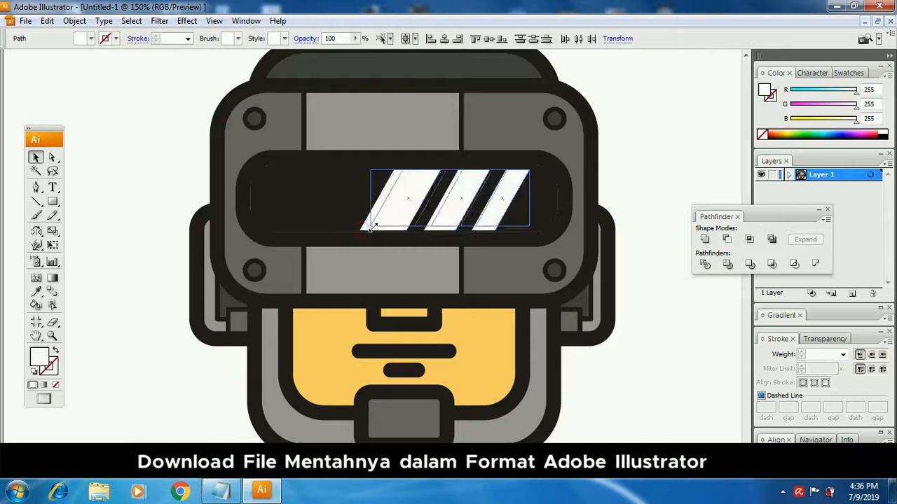
pyautogui.moveTo(373, 227); pyautogui.dragTo(372, 227)
pyautogui.hotkey('ctrl', 'shift', 'a')
# - Select the visor's black fill and the surrounding outlines, unite them with Pathfinder, and expand the result
pyautogui.press('z')
pyautogui.keyDown('alt'); pyautogui.click(460, 212); pyautogui.keyUp('alt')
pyautogui.keyDown('alt'); pyautogui.click(424, 228); pyautogui.keyUp('alt')
pyautogui.keyDown('alt'); pyautogui.click(416, 235); pyautogui.keyUp('alt')
pyautogui.click(454, 212)
pyautogui.press('a')
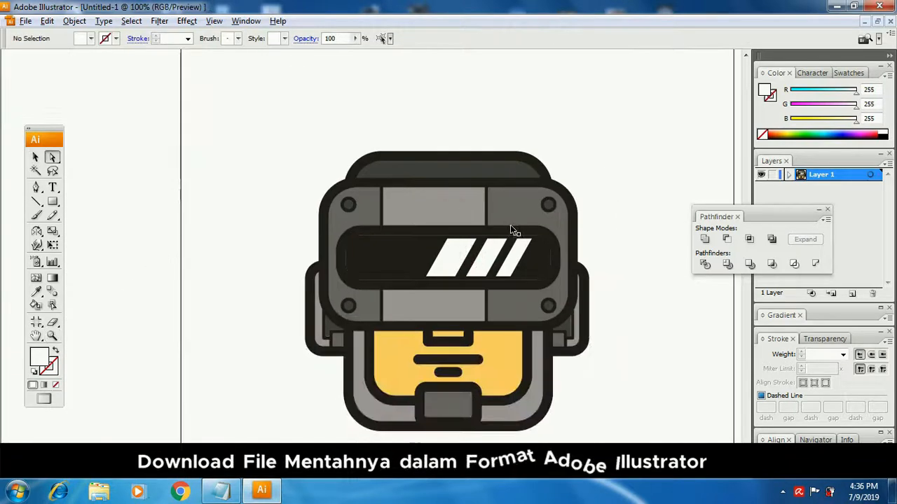
pyautogui.click(440, 231)
pyautogui.click(406, 248)
pyautogui.click(424, 231)
pyautogui.hotkey('ctrl', 'shift', 'a')
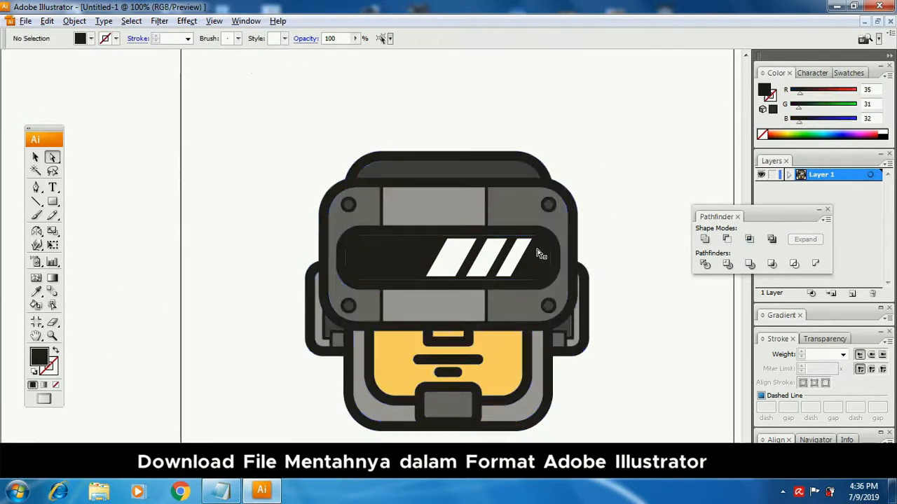
pyautogui.click(540, 253)
pyautogui.keyDown('shift'); pyautogui.click(556, 243); pyautogui.keyUp('shift')
pyautogui.click(704, 240)
pyautogui.click(805, 240)
pyautogui.hotkey('ctrl', 'shift', 'a')
# - Draw a short horizontal black line about 51 px long on the upper centre panel with a 3 pt round-capped stroke
pyautogui.press('z')
pyautogui.keyDown('alt'); pyautogui.click(475, 285); pyautogui.keyUp('alt')
pyautogui.moveTo(315, 136); pyautogui.dragTo(494, 336)
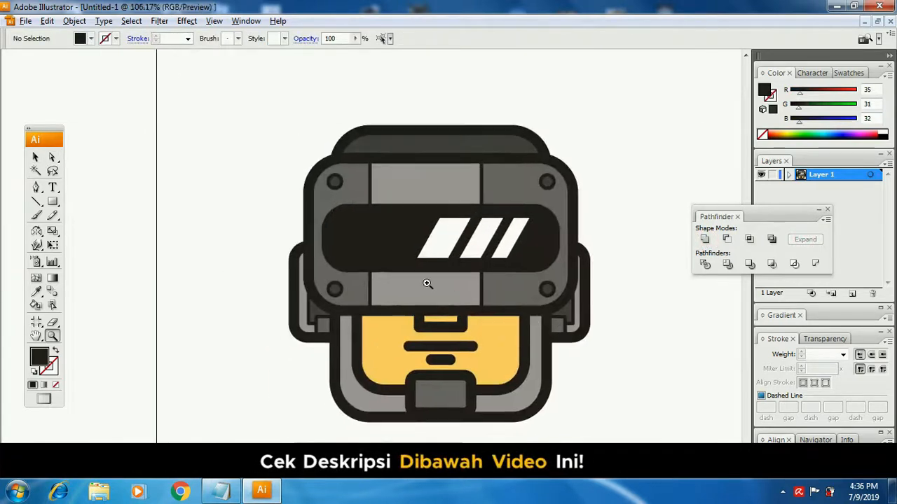
pyautogui.click(442, 284)
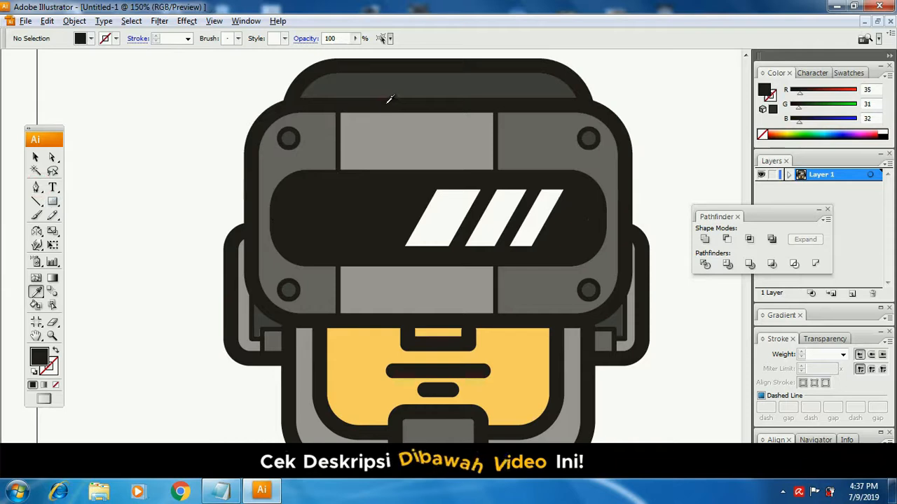
pyautogui.click(56, 352)
pyautogui.click(36, 188)
pyautogui.click(364, 125)
pyautogui.click(414, 125)
pyautogui.click(843, 355)
pyautogui.click(818, 197)
pyautogui.hotkey('ctrl', 'shift', 'a')
# - Place a parallel copy of the short line just beneath the first one
pyautogui.press('v')
pyautogui.click(409, 163)
pyautogui.click(380, 212)
pyautogui.hotkey('ctrl', 'shift', 'a')
pyautogui.moveTo(379, 209); pyautogui.dragTo(380, 217)
pyautogui.hotkey('ctrl', 'shift', 'a')
# - Copy the pair of short parallel lines on the upper centre panel and place the copy just beneath the original pair
pyautogui.hotkey('ctrl', 'space')
pyautogui.doubleClick(367, 218)
pyautogui.click(350, 303)
pyautogui.click(347, 298)
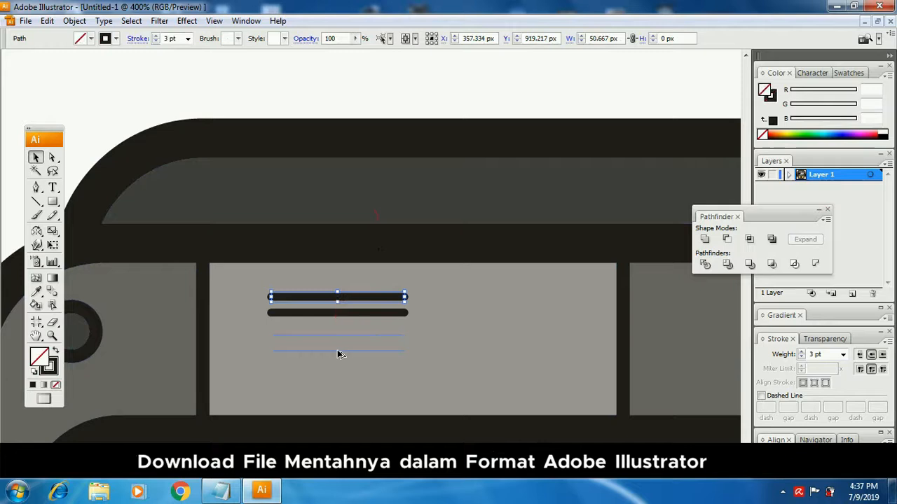
pyautogui.moveTo(337, 350); pyautogui.dragTo(338, 350)
pyautogui.press('Up')
# - Select all four short lines on the upper centre panel and expand their strokes into filled shapes
pyautogui.hotkey('ctrl', 'a')
pyautogui.keyDown('shift'); pyautogui.click(372, 300); pyautogui.keyUp('shift')
pyautogui.keyDown('shift'); pyautogui.click(373, 300); pyautogui.keyUp('shift')
pyautogui.keyDown('shift'); pyautogui.click(381, 241); pyautogui.keyUp('shift')
pyautogui.keyDown('shift'); pyautogui.click(382, 240); pyautogui.keyUp('shift')
pyautogui.keyDown('shift'); pyautogui.click(386, 203); pyautogui.keyUp('shift')
pyautogui.click(75, 22)
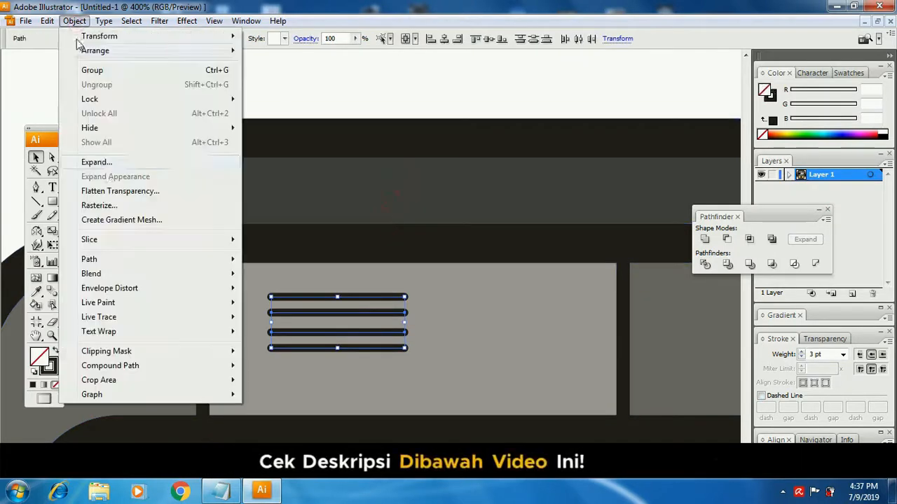
pyautogui.click(99, 162)
pyautogui.click(503, 193)
# - Stretch the group of four expanded lines vertically to widen the gaps between them
pyautogui.press('z')
pyautogui.keyDown('alt'); pyautogui.click(406, 311); pyautogui.keyUp('alt')
pyautogui.keyDown('alt'); pyautogui.click(406, 312); pyautogui.keyUp('alt')
pyautogui.keyDown('alt'); pyautogui.click(413, 305); pyautogui.keyUp('alt')
pyautogui.keyDown('alt'); pyautogui.click(413, 305); pyautogui.keyUp('alt')
pyautogui.press('v')
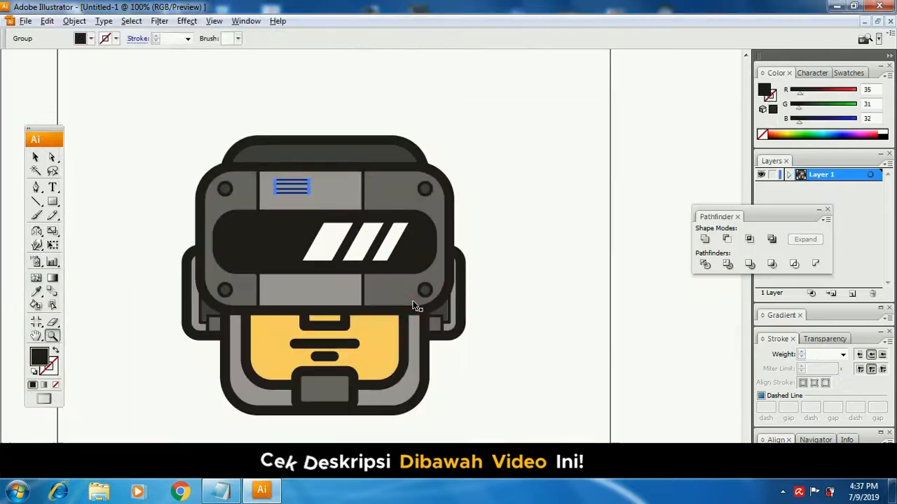
pyautogui.click(336, 283)
pyautogui.press('v')
pyautogui.click(362, 142)
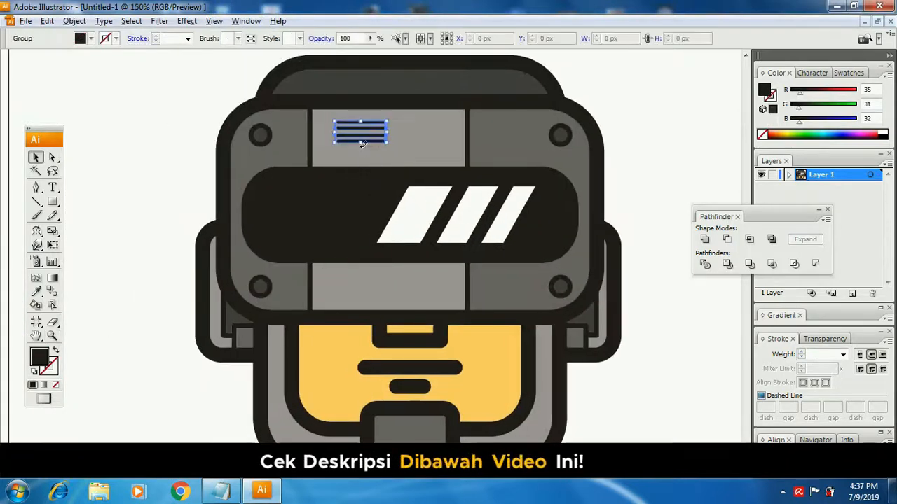
# - Shift the lower two lines of the group slightly upward to even out the spacing between all four
pyautogui.press('z')
pyautogui.click(335, 204)
pyautogui.click(361, 200)
pyautogui.press('a')
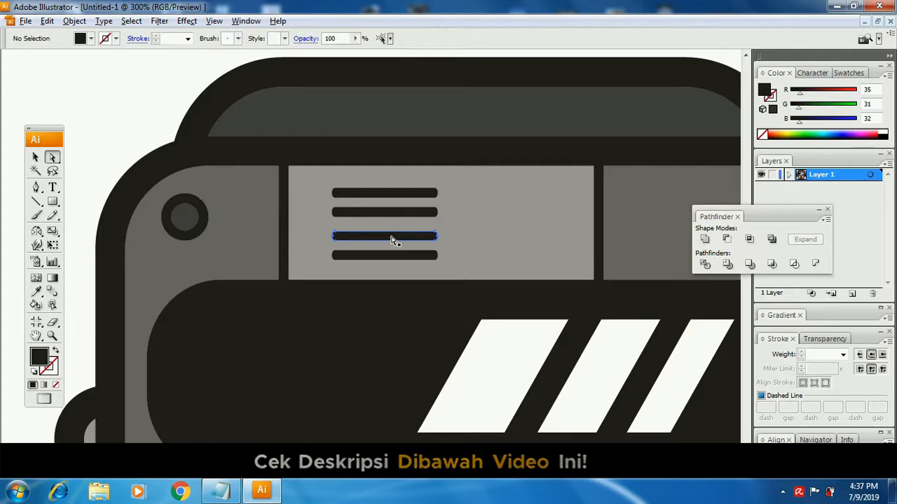
pyautogui.click(392, 236)
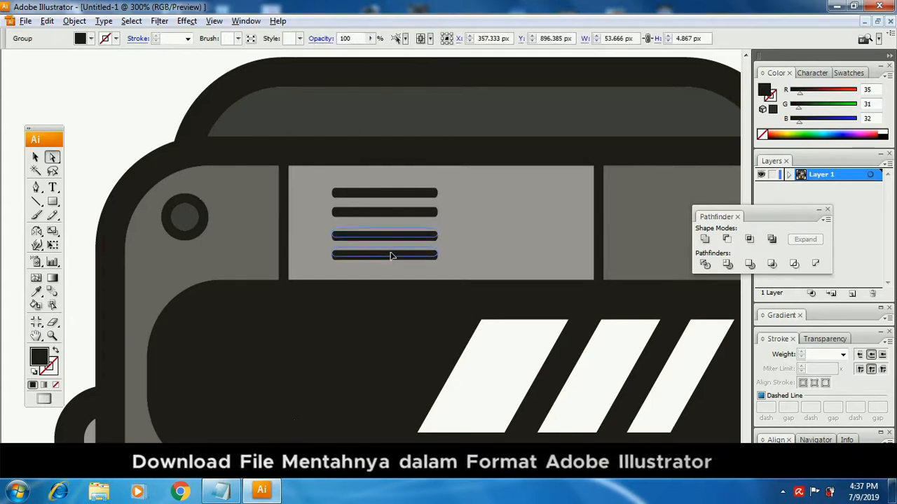
pyautogui.press('v')
pyautogui.click(415, 232)
# - Place a copy of the four-line group on the lower centre panel beneath the visor, aligned with the upper one
pyautogui.press('z')
pyautogui.keyDown('alt'); pyautogui.click(410, 280); pyautogui.keyUp('alt')
pyautogui.keyDown('alt'); pyautogui.click(410, 281); pyautogui.keyUp('alt')
pyautogui.keyDown('alt'); pyautogui.click(410, 281); pyautogui.keyUp('alt')
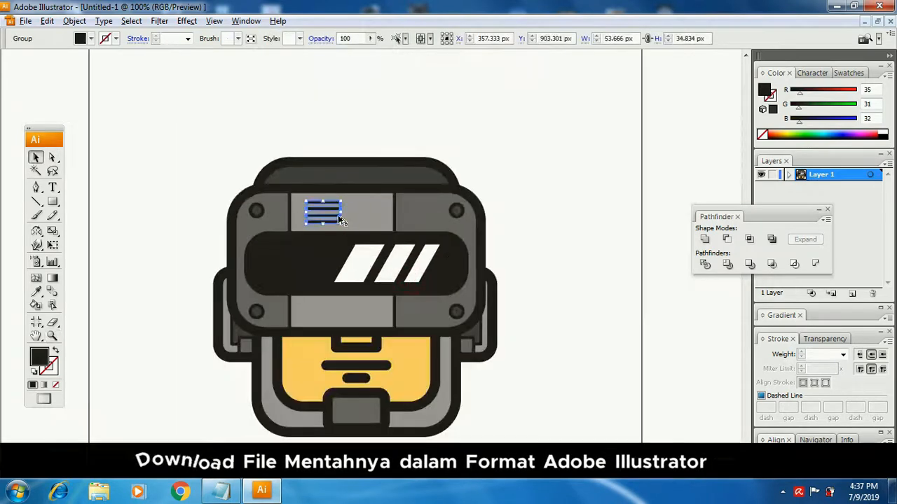
pyautogui.moveTo(332, 320); pyautogui.dragTo(335, 320)
pyautogui.hotkey('ctrl', 'shift', 'a')
# - Shade the right grey jaw piece by placing a slightly raised copy of its fill over a darker grey one
pyautogui.press('z')
pyautogui.keyDown('alt'); pyautogui.click(427, 316); pyautogui.keyUp('alt')
pyautogui.keyDown('alt'); pyautogui.click(426, 316); pyautogui.keyUp('alt')
pyautogui.click(398, 290)
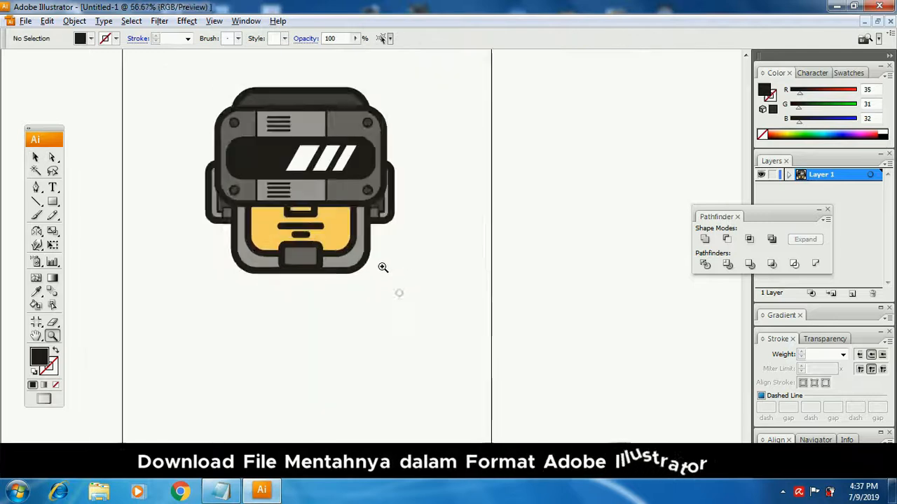
pyautogui.click(381, 266)
pyautogui.press('a')
pyautogui.click(463, 370)
pyautogui.press('z')
pyautogui.click(462, 371)
pyautogui.moveTo(417, 324); pyautogui.dragTo(512, 425)
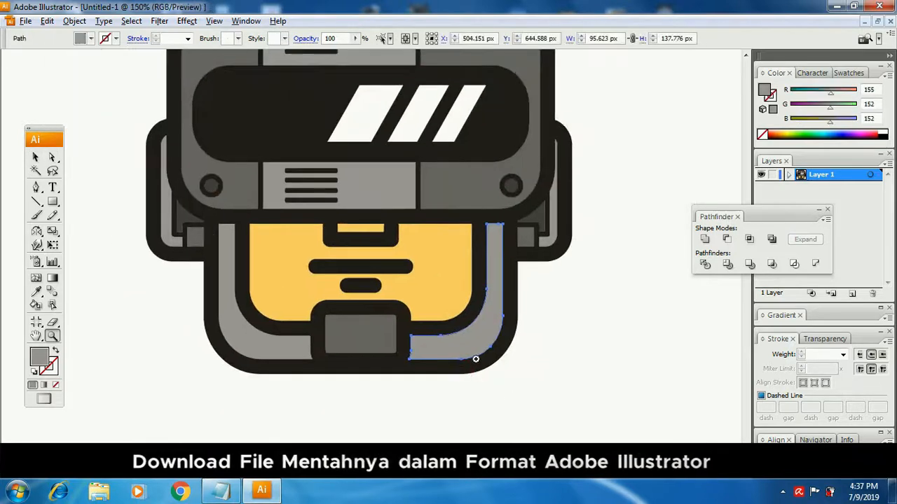
pyautogui.press('a')
pyautogui.moveTo(478, 345); pyautogui.dragTo(470, 340)
pyautogui.hotkey('ctrl', 'z')
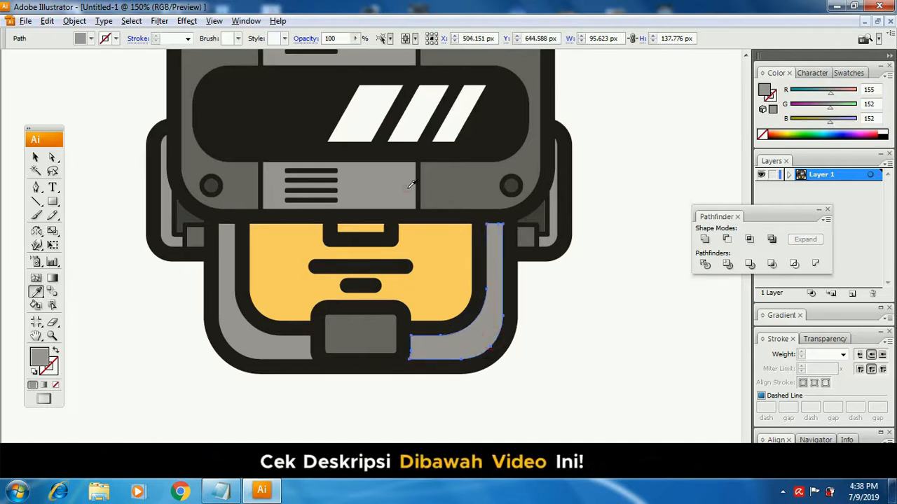
pyautogui.scroll(2, 429, 145)
pyautogui.press('a')
# - Give the left grey jaw piece the same darker lower edge using a slightly raised copy of its fill
pyautogui.click(289, 380)
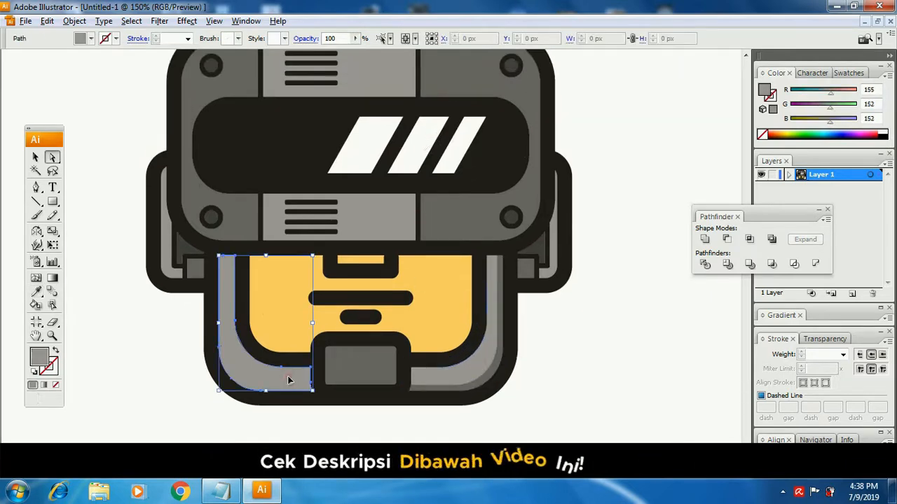
pyautogui.click(266, 370)
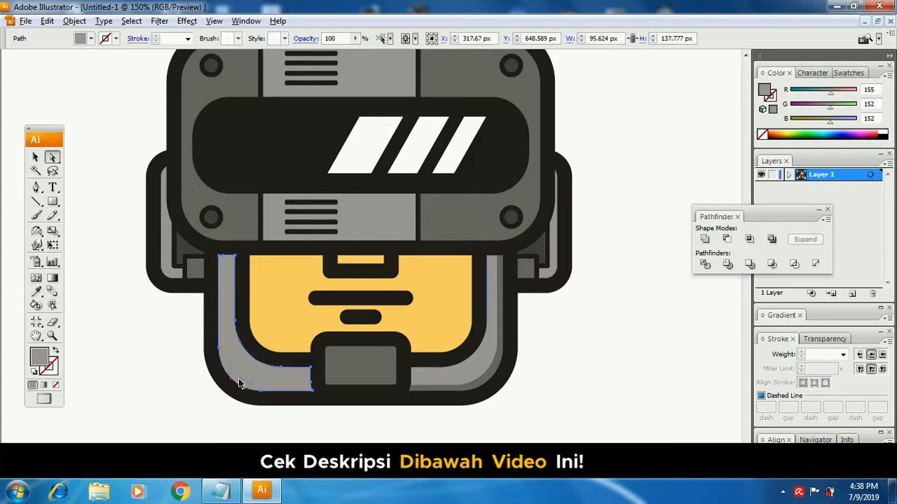
pyautogui.click(482, 381)
pyautogui.hotkey('ctrl', 'shift', 'a')
# - Shade the yellow face by setting a raised copy of its fill over a darker yellow one
pyautogui.moveTo(444, 328); pyautogui.dragTo(508, 381)
pyautogui.press('a')
pyautogui.click(501, 376)
pyautogui.press('v')
pyautogui.moveTo(423, 406); pyautogui.dragTo(422, 397)
pyautogui.press('a')
pyautogui.hotkey('ctrl', 'z')
pyautogui.doubleClick(40, 358)
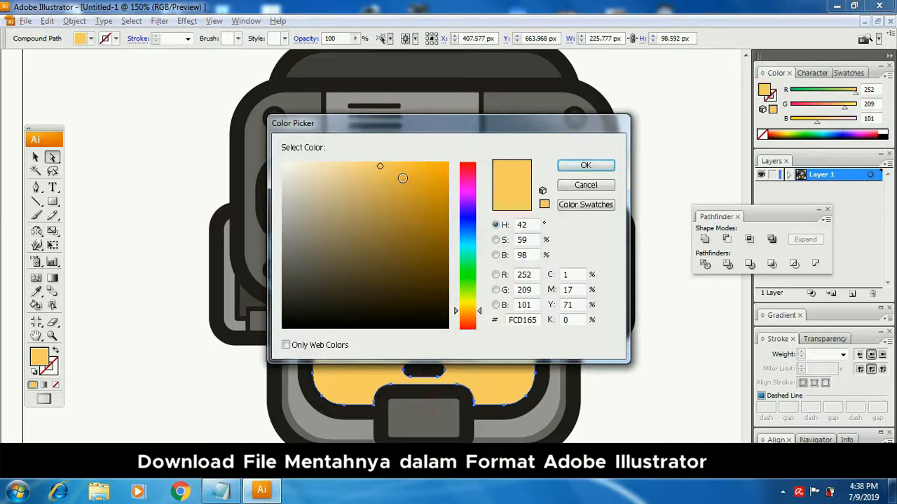
pyautogui.click(587, 166)
# - Select the small yellow fill inside the nose and sample the face's yellow onto it with the Eyedropper
pyautogui.hotkey('ctrl', 'shift', 'a')
pyautogui.click(433, 316)
pyautogui.press('i')
pyautogui.click(494, 382)
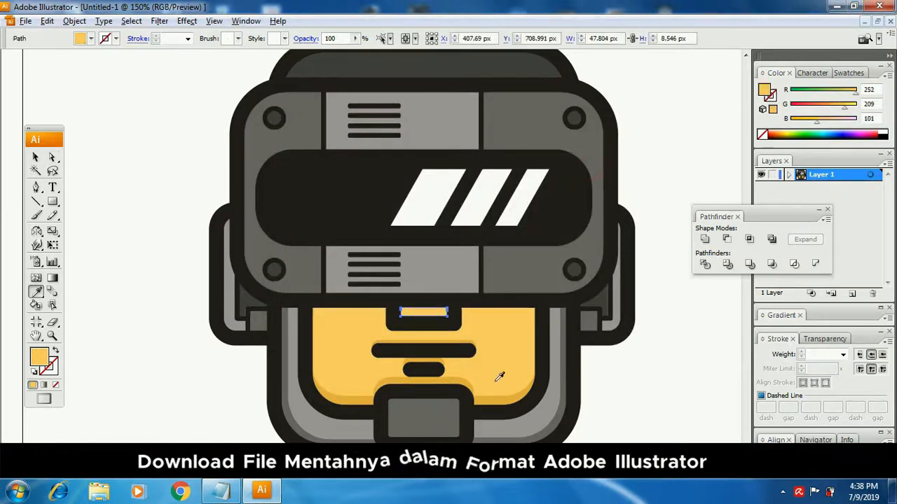
pyautogui.hotkey('ctrl', '1')
pyautogui.press('v')
pyautogui.click(396, 274)
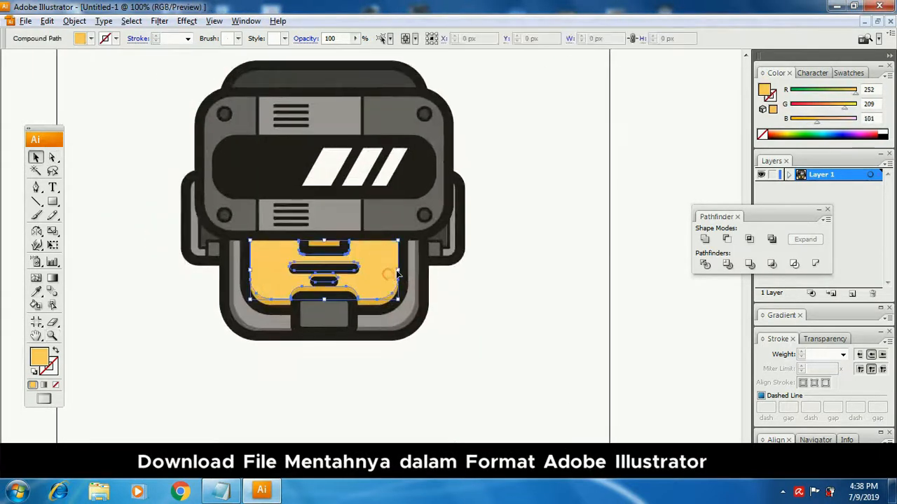
pyautogui.hotkey('ctrl', 'shift', 'a')
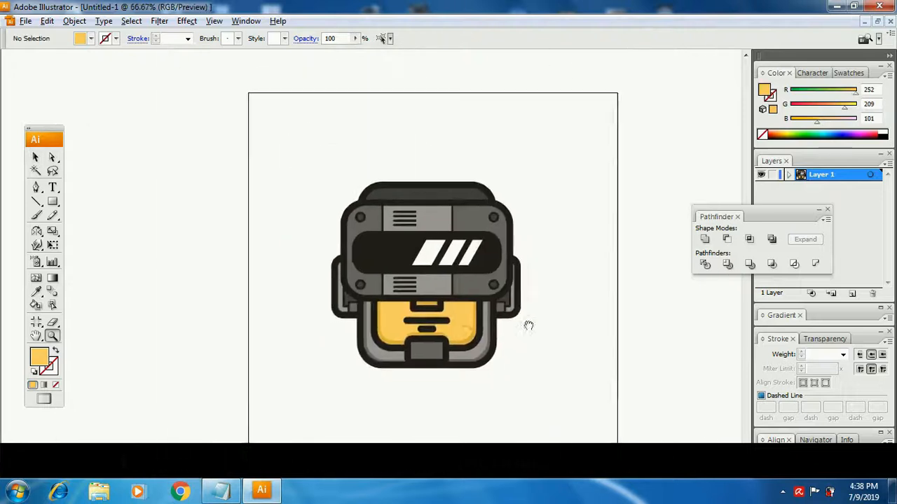
pyautogui.click(453, 260)
pyautogui.press('a')
pyautogui.click(412, 220)
pyautogui.hotkey('ctrl', 'shift', 'a')
pyautogui.press('z')
pyautogui.keyDown('alt'); pyautogui.click(437, 267); pyautogui.keyUp('alt')
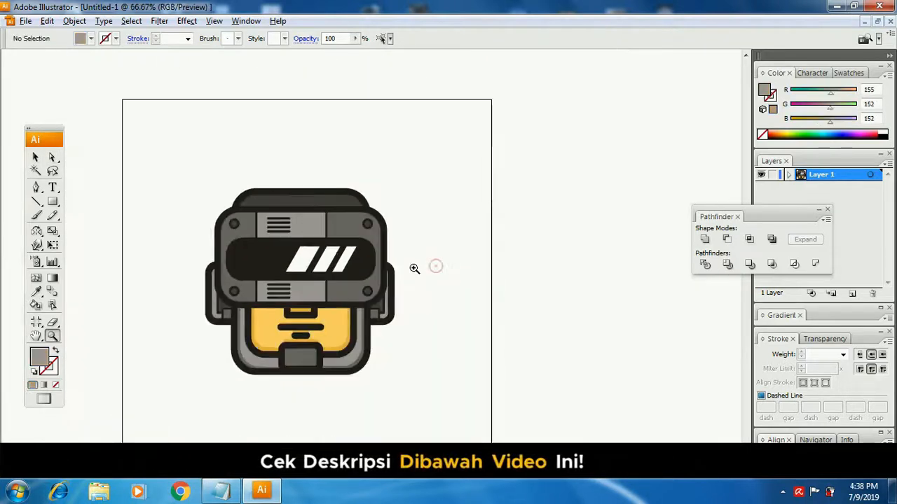
# - Select the whole head, enlarge it to about 696 px wide, and place it in the middle of the page
pyautogui.moveTo(390, 269); pyautogui.dragTo(473, 267)
pyautogui.press('v')
pyautogui.moveTo(261, 143); pyautogui.dragTo(519, 401)
pyautogui.click(499, 368)
pyautogui.press('z')
pyautogui.keyDown('alt'); pyautogui.click(458, 333); pyautogui.keyUp('alt')
pyautogui.moveTo(383, 313); pyautogui.dragTo(446, 316)
pyautogui.press('v')
pyautogui.moveTo(290, 130); pyautogui.dragTo(475, 328)
pyautogui.moveTo(454, 296); pyautogui.dragTo(509, 370)
pyautogui.moveTo(312, 349); pyautogui.dragTo(279, 388)
pyautogui.click(572, 249)
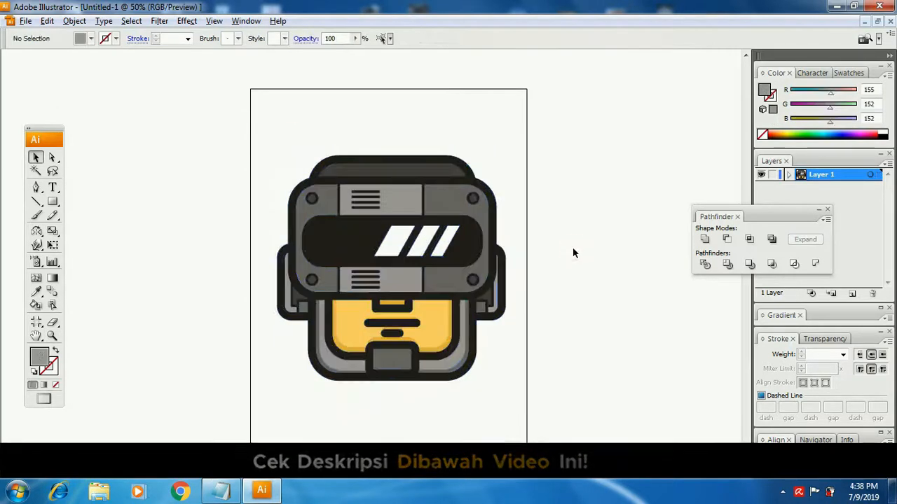
# - Switch to Notepad and add the line "9. Kerenkan?!" and a closing line to the list of steps
pyautogui.hotkey('alt', 'Tab')
pyautogui.write('9. Kere')
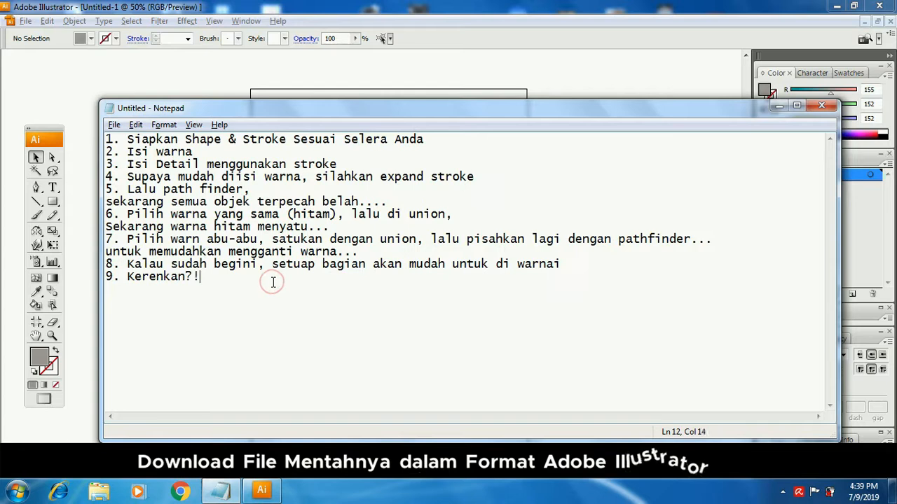
pyautogui.write('oba!!!')
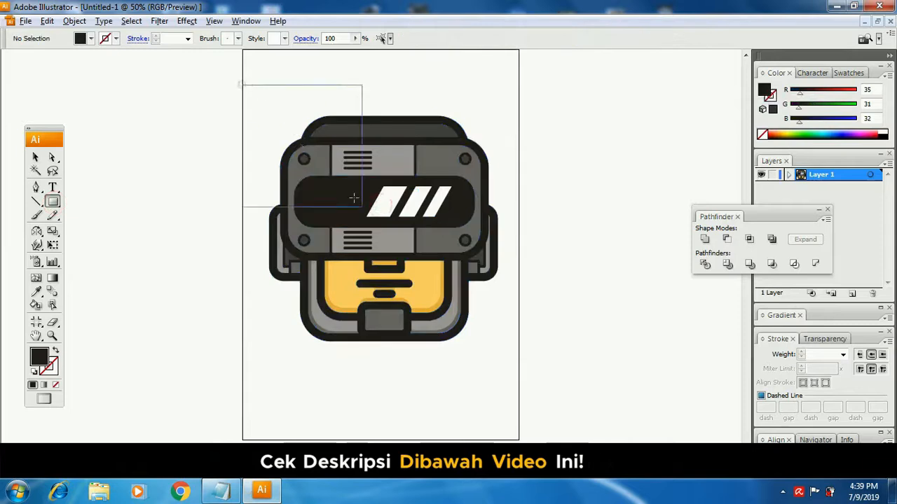
# - Draw a near-black rectangle about 842 by 864 px across the page width and send it behind the head
pyautogui.moveTo(520, 369); pyautogui.dragTo(519, 370)
pyautogui.hotkey('ctrl', 'shift', '[')
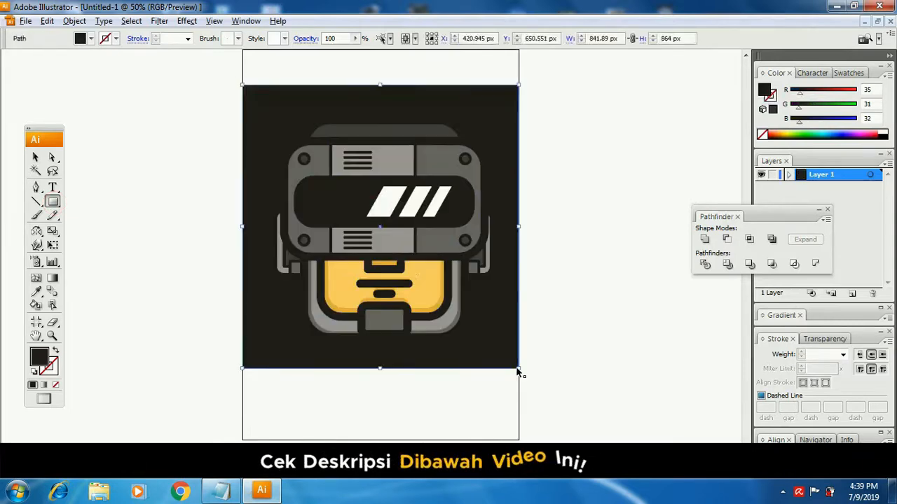
pyautogui.press('v')
# - Add a white outline with an 8 pt stroke around the head's silhouette, behind the artwork
pyautogui.click(466, 187)
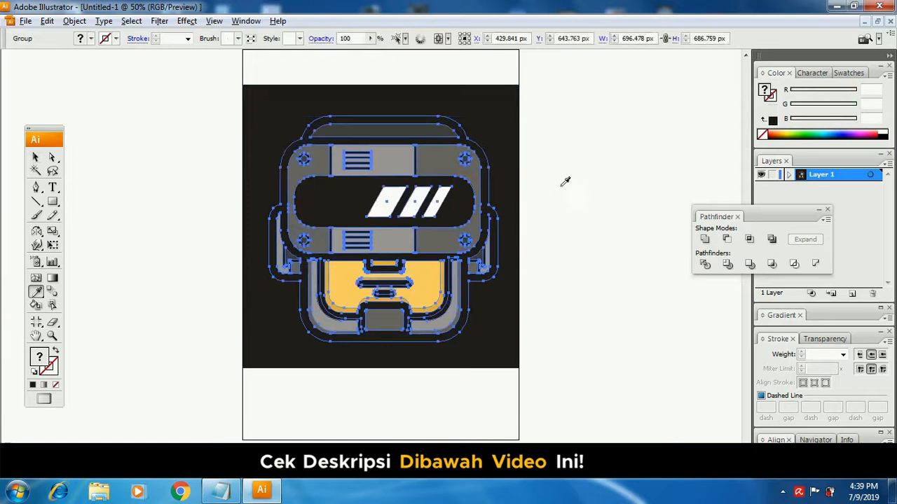
pyautogui.click(187, 39)
pyautogui.click(174, 143)
pyautogui.click(138, 38)
pyautogui.hotkey('ctrl', 'shift', 'a')
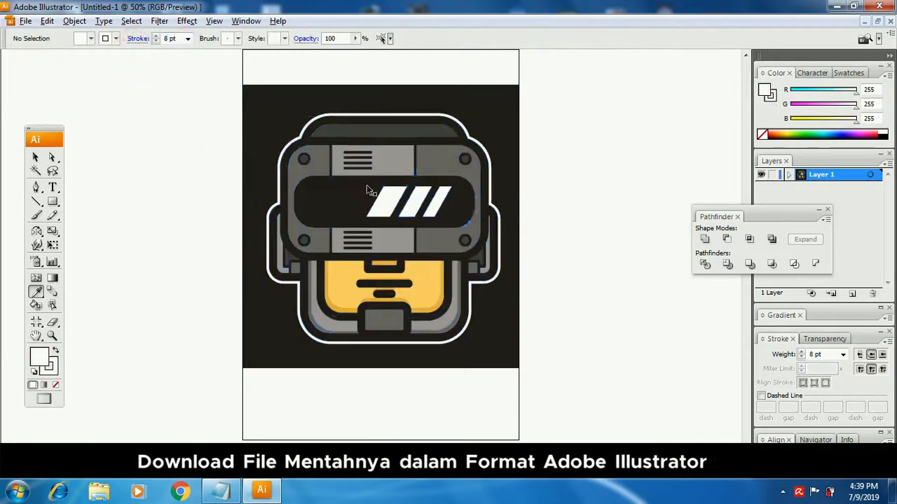
# - Nudge the outlined head left to centre it horizontally on the page
pyautogui.press('z')
pyautogui.keyDown('alt'); pyautogui.click(479, 216); pyautogui.keyUp('alt')
pyautogui.moveTo(444, 343); pyautogui.dragTo(427, 219)
pyautogui.press('Left')
pyautogui.press('Left')
pyautogui.press('Left')
pyautogui.press('Left')
pyautogui.press('Left')
pyautogui.press('Left')
pyautogui.hotkey('ctrl', 'shift', 'a')
# - Stretch the near-black background rectangle vertically to cover the full page height
pyautogui.press('z')
pyautogui.click(426, 216)
pyautogui.moveTo(362, 382); pyautogui.dragTo(482, 286)
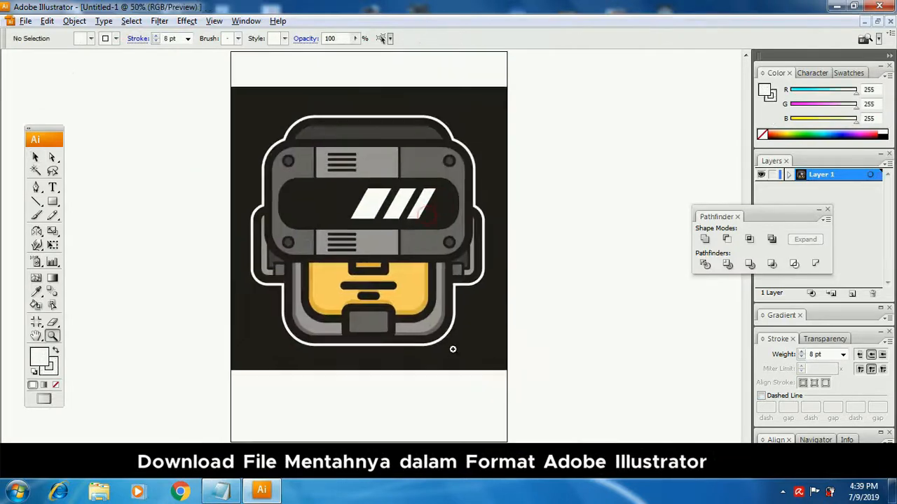
pyautogui.press('v')
pyautogui.click(379, 361)
pyautogui.moveTo(368, 371); pyautogui.dragTo(374, 443)
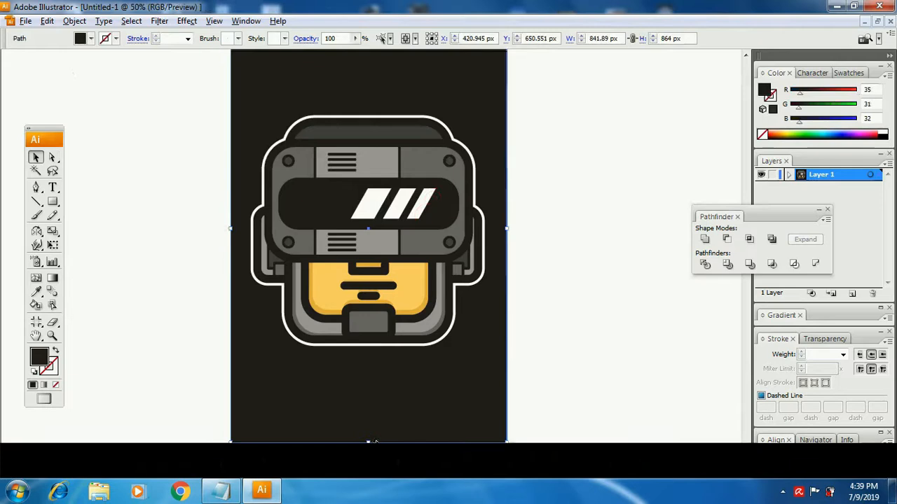
pyautogui.click(217, 339)
# - Add the white caption "Another Robocop" in the empty area below the head and enlarge it to 89.25 pt
pyautogui.moveTo(216, 337); pyautogui.dragTo(304, 337)
pyautogui.click(53, 187)
pyautogui.moveTo(417, 377); pyautogui.dragTo(339, 320)
pyautogui.click(339, 320)
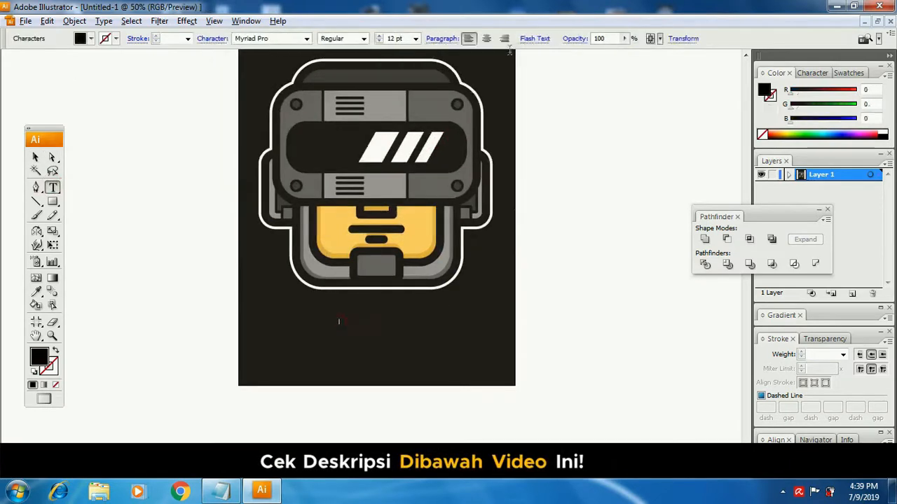
pyautogui.click(82, 42)
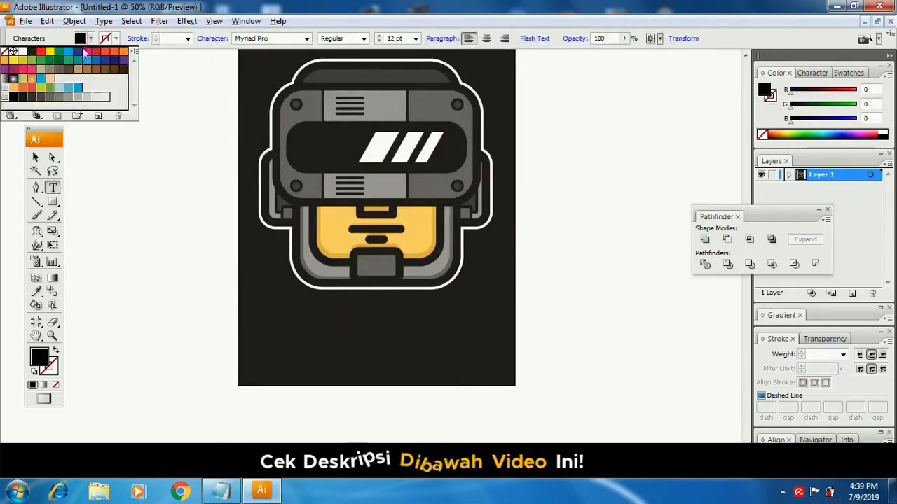
pyautogui.click(22, 51)
pyautogui.click(590, 316)
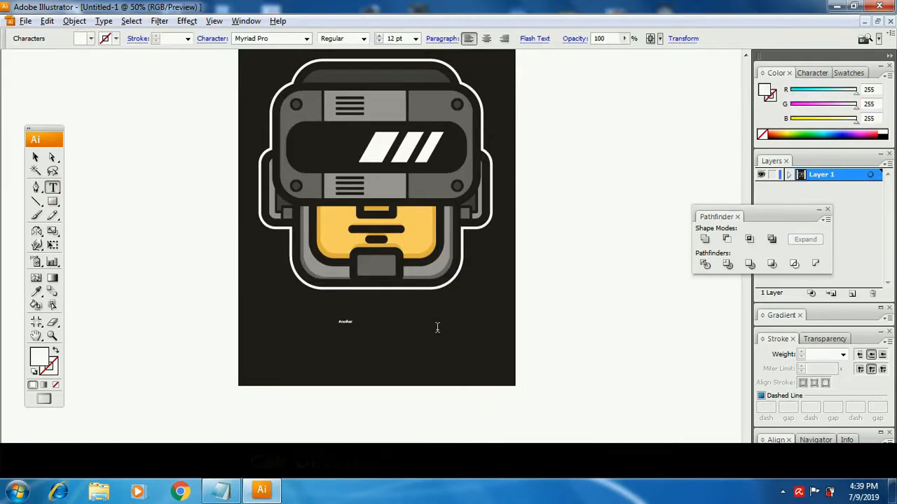
pyautogui.click(35, 157)
pyautogui.moveTo(352, 318); pyautogui.dragTo(439, 273)
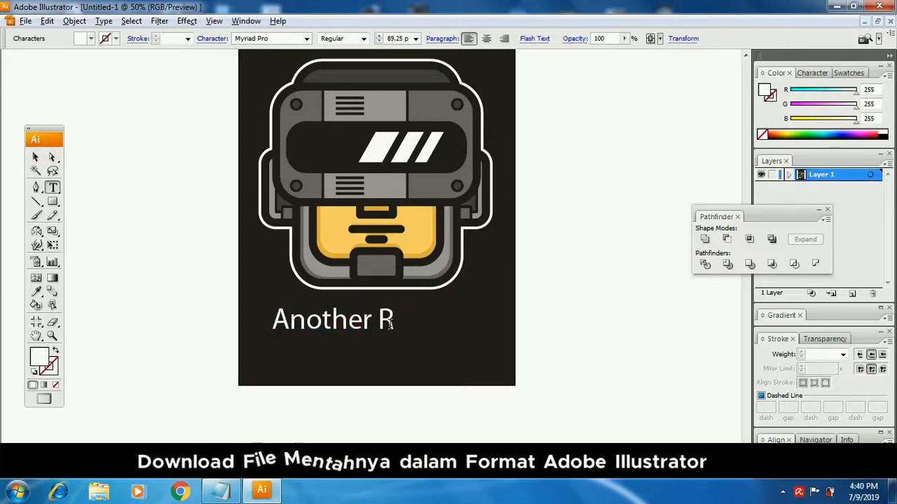
# - Try successive fonts on the caption and set it in American Captain
pyautogui.click(307, 39)
pyautogui.click(296, 56)
pyautogui.press('Down')
pyautogui.press('Down')
pyautogui.press('Down')
pyautogui.press('Down')
pyautogui.press('Down')
pyautogui.press('Down')
pyautogui.press('Down')
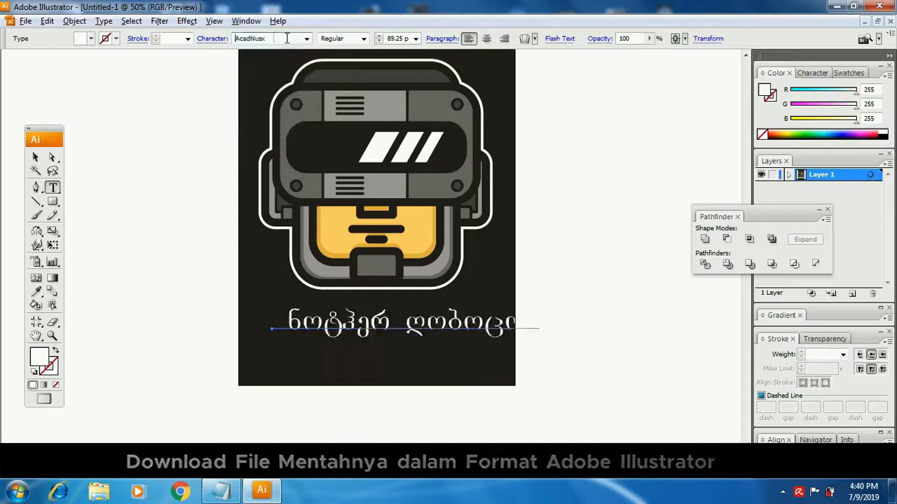
pyautogui.press('Down')
pyautogui.press('Down')
pyautogui.press('Down')
pyautogui.press('Down')
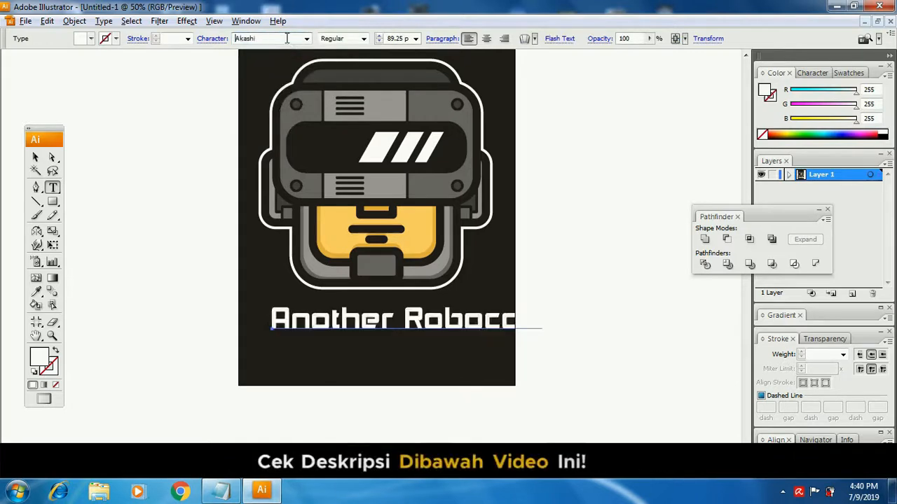
pyautogui.press('Down')
pyautogui.press('Down')
pyautogui.press('Down')
pyautogui.press('Down')
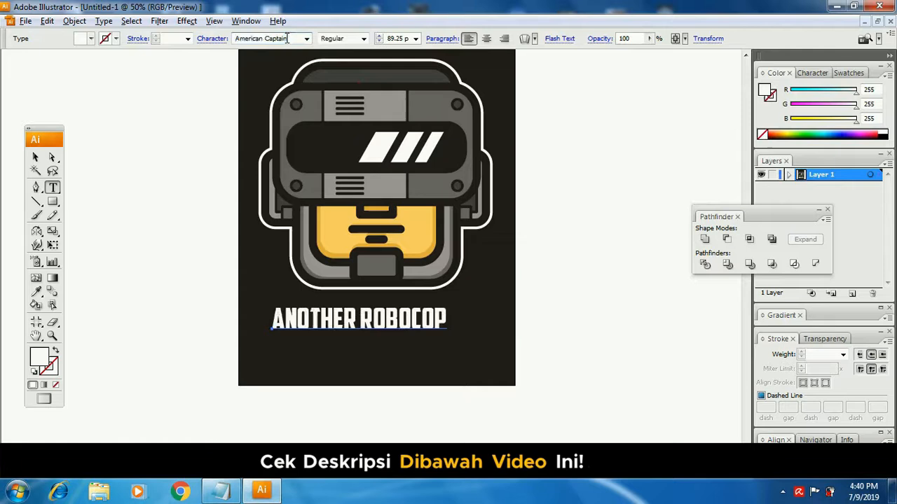
# - Set the caption in the Avengeance Heroic font and enlarge it to 105.85 pt
pyautogui.press('Down')
pyautogui.press('Down')
pyautogui.press('Down')
pyautogui.press('Down')
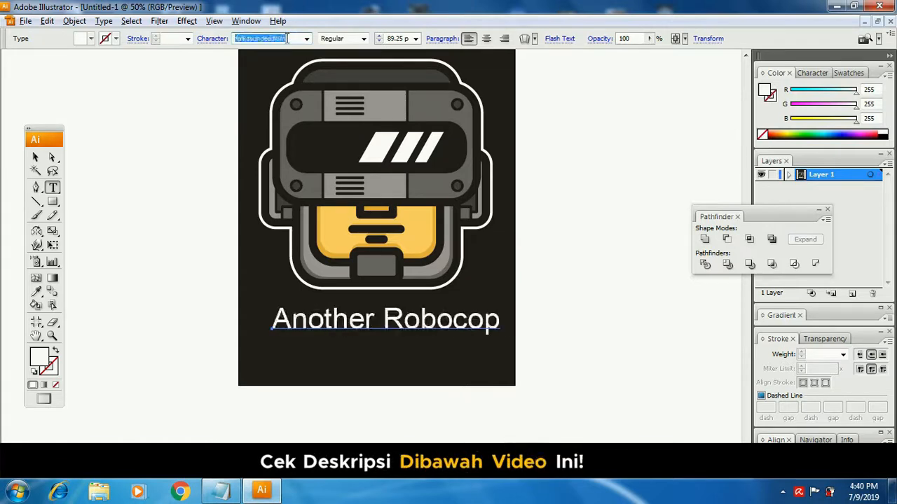
pyautogui.keyDown('ctrl'); pyautogui.click(358, 417); pyautogui.keyUp('ctrl')
pyautogui.press('a')
pyautogui.press('v')
pyautogui.click(440, 325)
pyautogui.moveTo(459, 340); pyautogui.dragTo(475, 349)
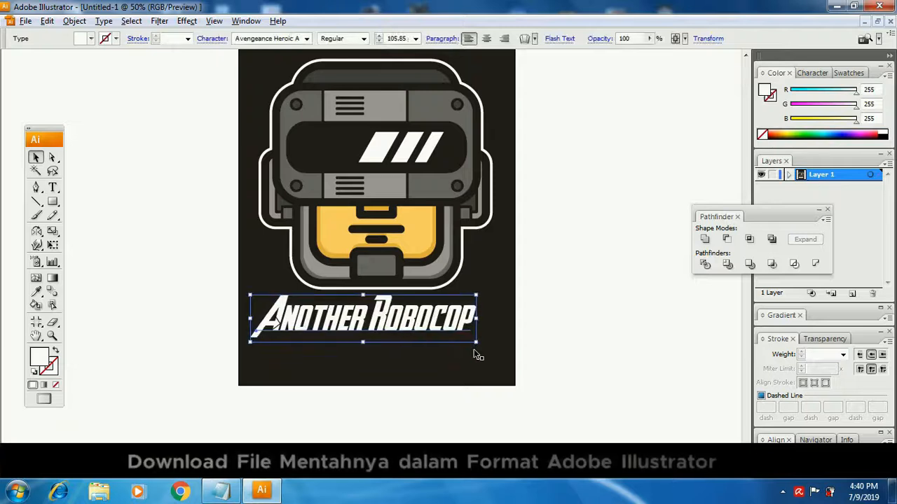
# - Convert the caption to outlines and position it centred beneath the robot head
pyautogui.hotkey('ctrl', 'shift', 'o')
pyautogui.hotkey('ctrl', 'shift', 'a')
pyautogui.moveTo(498, 354); pyautogui.dragTo(528, 385)
pyautogui.click(505, 358)
pyautogui.moveTo(512, 326); pyautogui.dragTo(502, 362)
pyautogui.click(595, 340)
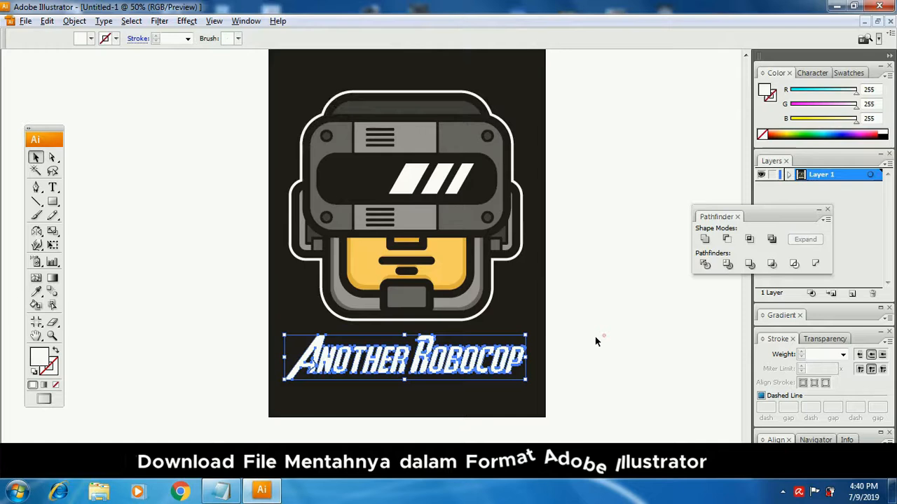
# - Add a small white byline with "by" and the illustrator's full name below the caption and convert it to outlines
pyautogui.click(53, 189)
pyautogui.click(340, 398)
pyautogui.write('illustration by')
pyautogui.keyDown('ctrl'); pyautogui.click(342, 399); pyautogui.keyUp('ctrl')
pyautogui.hotkey('ctrl', 'shift', 'o')
pyautogui.press('i')
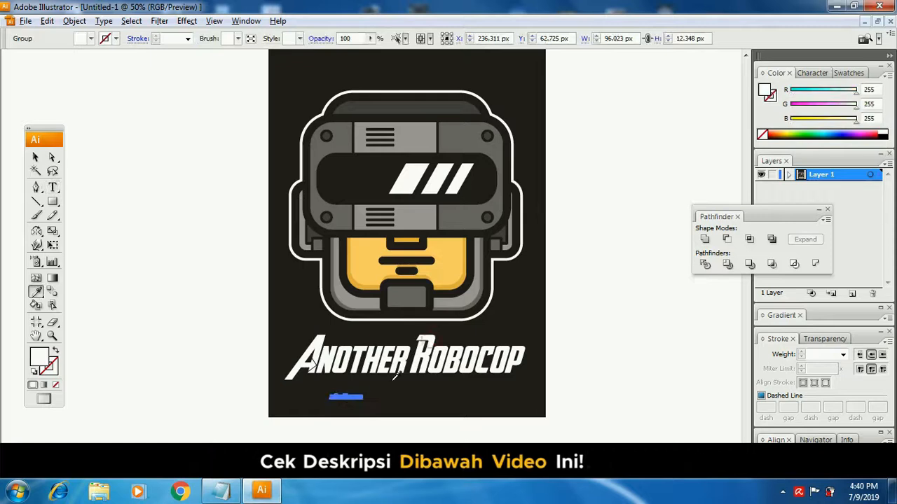
# - Enlarge the outlined byline and place it just below the caption, aligned towards the caption's right end
pyautogui.moveTo(362, 392); pyautogui.dragTo(494, 350)
pyautogui.moveTo(477, 377); pyautogui.dragTo(490, 397)
pyautogui.click(519, 393)
pyautogui.click(478, 390)
pyautogui.click(582, 381)
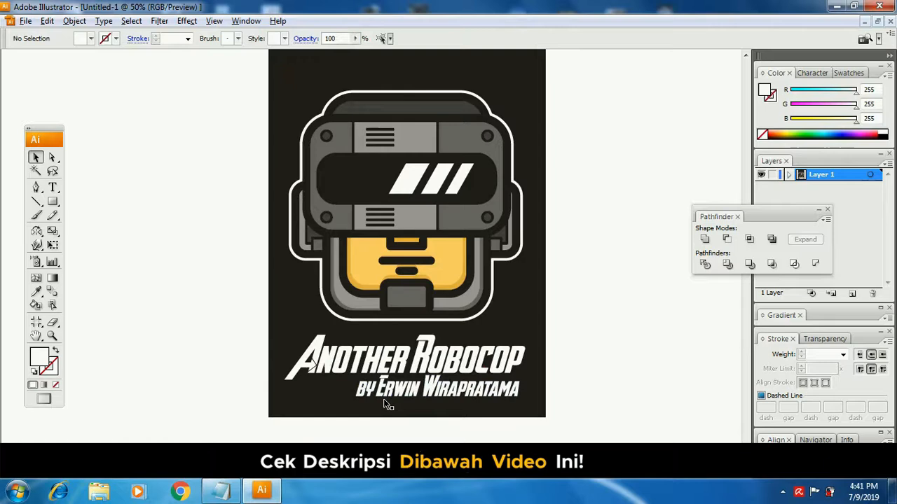